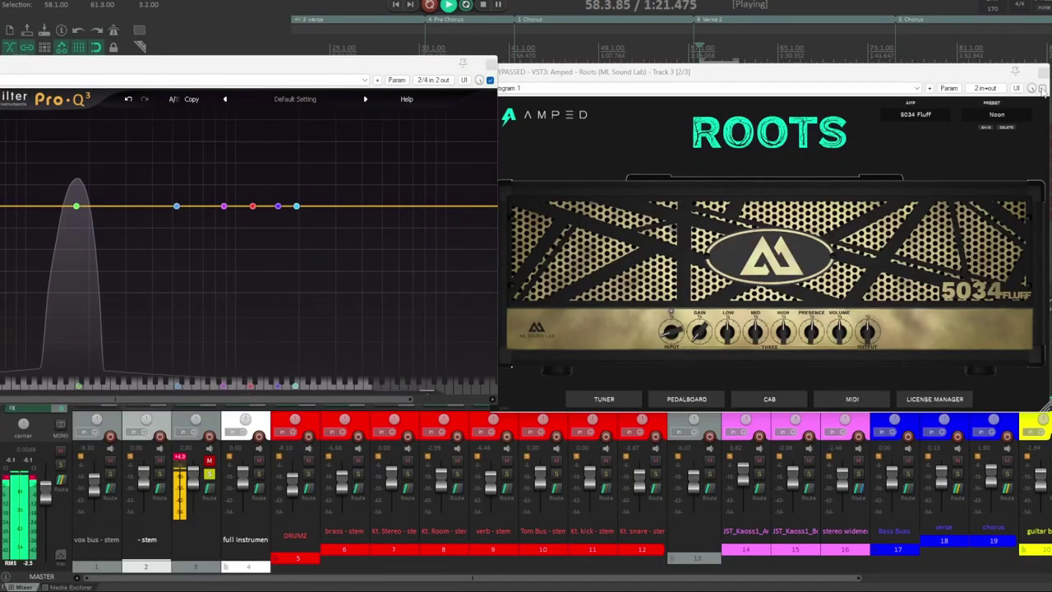
# Re-enable track 3's Amped Roots amp to see its harmonics in Pro-Q 3, then bring up Heatwave.
pyautogui.click(1043, 89)
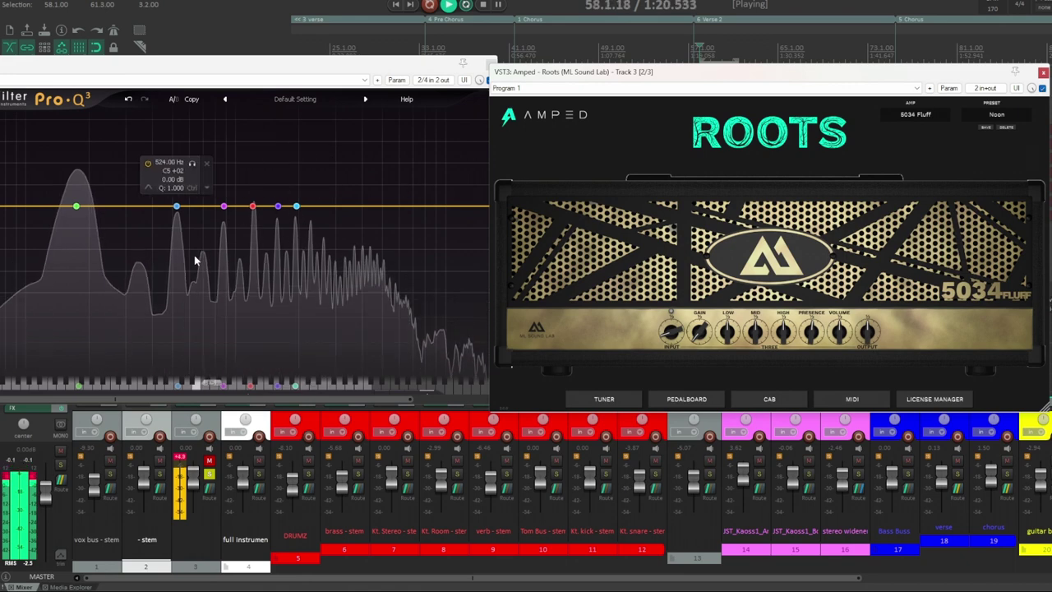
pyautogui.moveTo(307, 219)
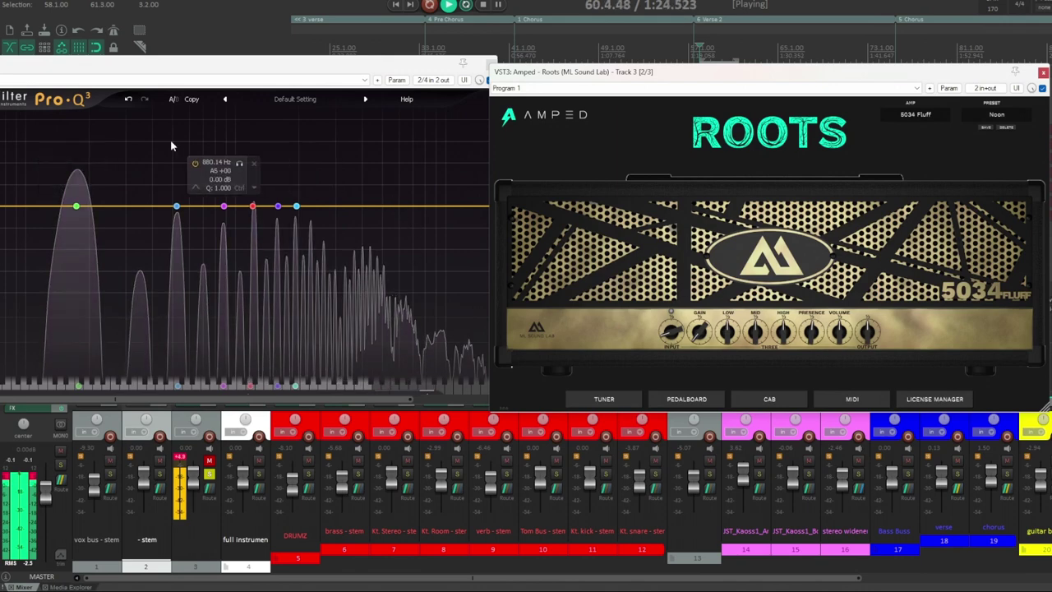
pyautogui.moveTo(49, 234)
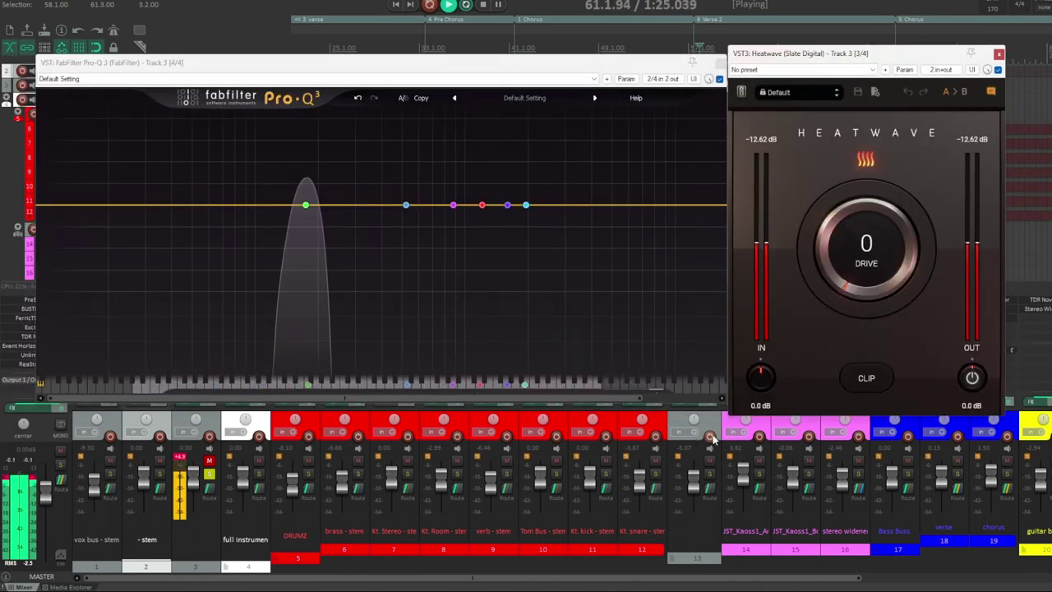
# Sweep track 3's Heatwave DRIVE from 0 up through 60 and 80 to 100 during playback.
pyautogui.moveTo(863, 255); pyautogui.dragTo(861, 237)
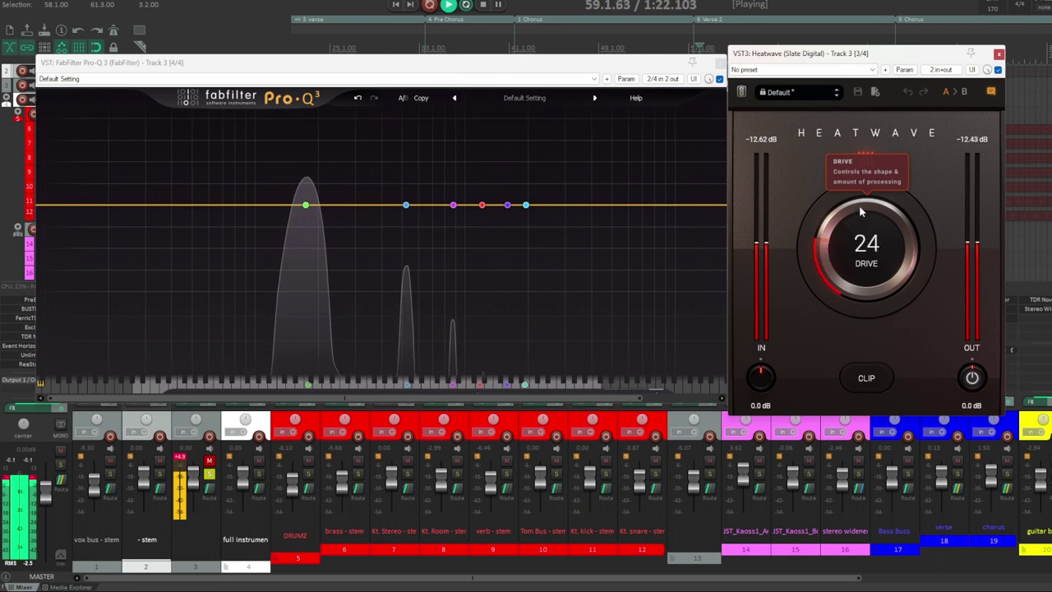
pyautogui.moveTo(868, 171); pyautogui.dragTo(871, 109)
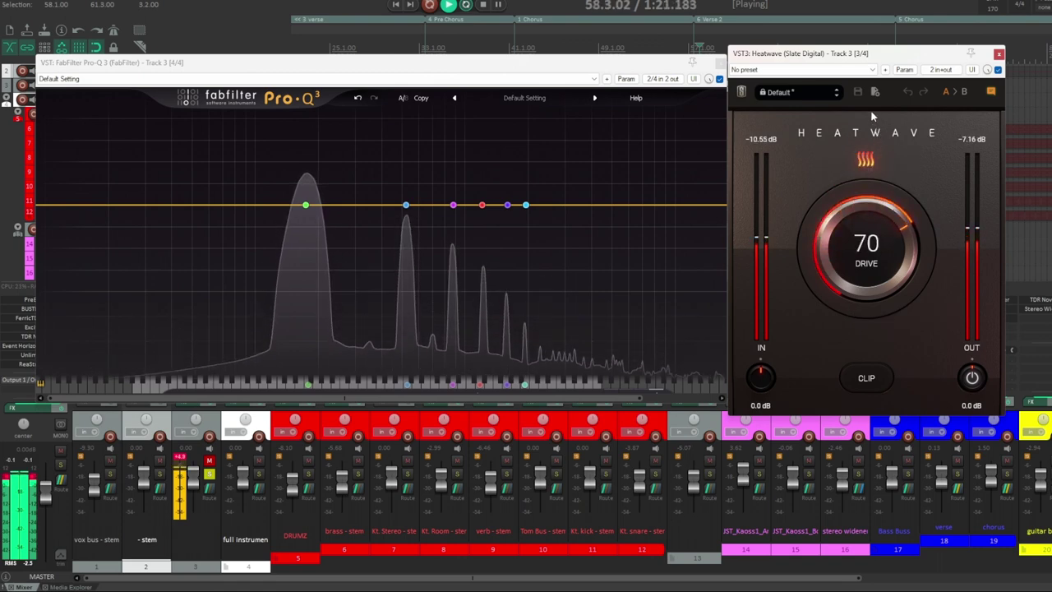
pyautogui.moveTo(832, 278); pyautogui.dragTo(845, 228)
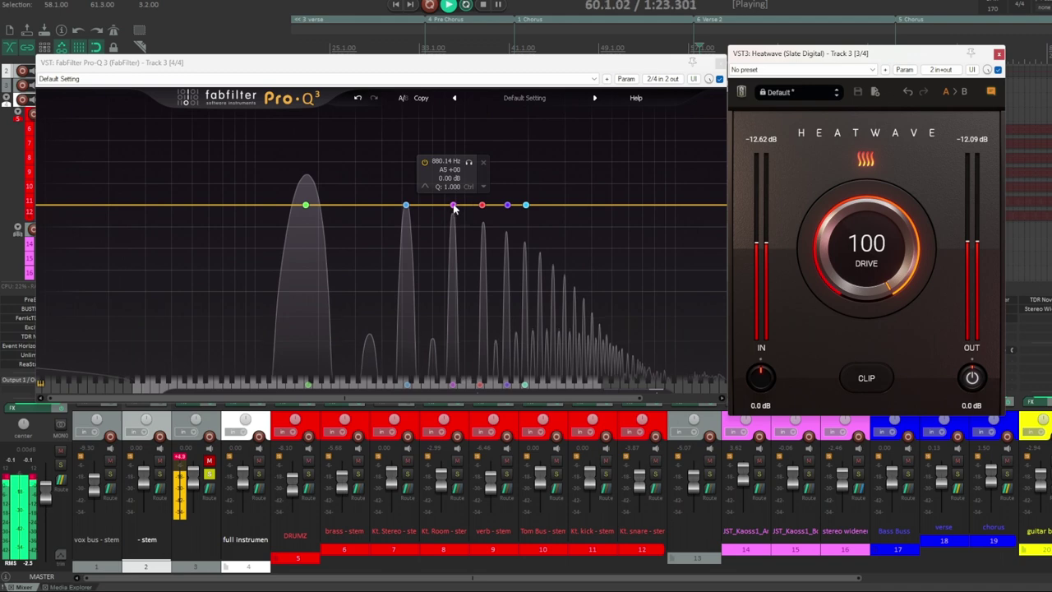
pyautogui.moveTo(480, 208)
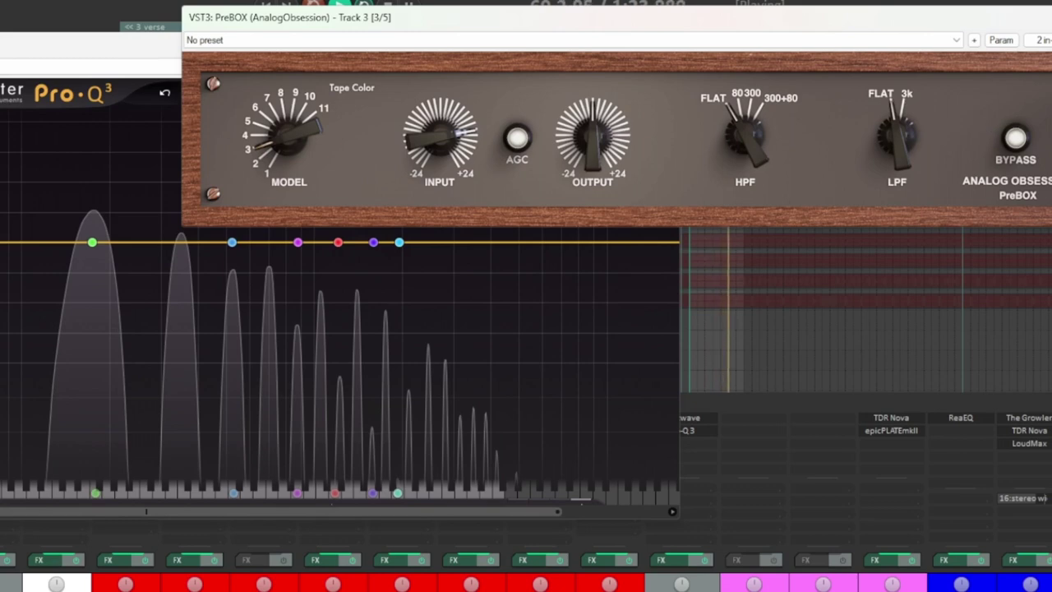
# A/B PreBOX, then set Virtual Tape Machines to -0.50 dB input, +0.50 dB output at 30 ips.
pyautogui.hotkey('ctrl', 'b')
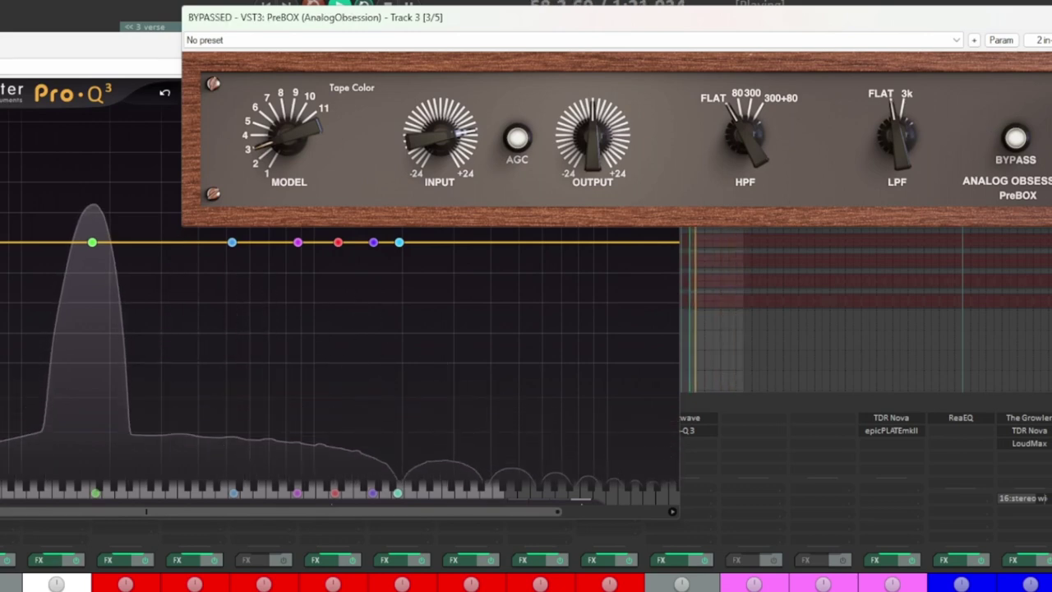
pyautogui.hotkey('ctrl', 'b')
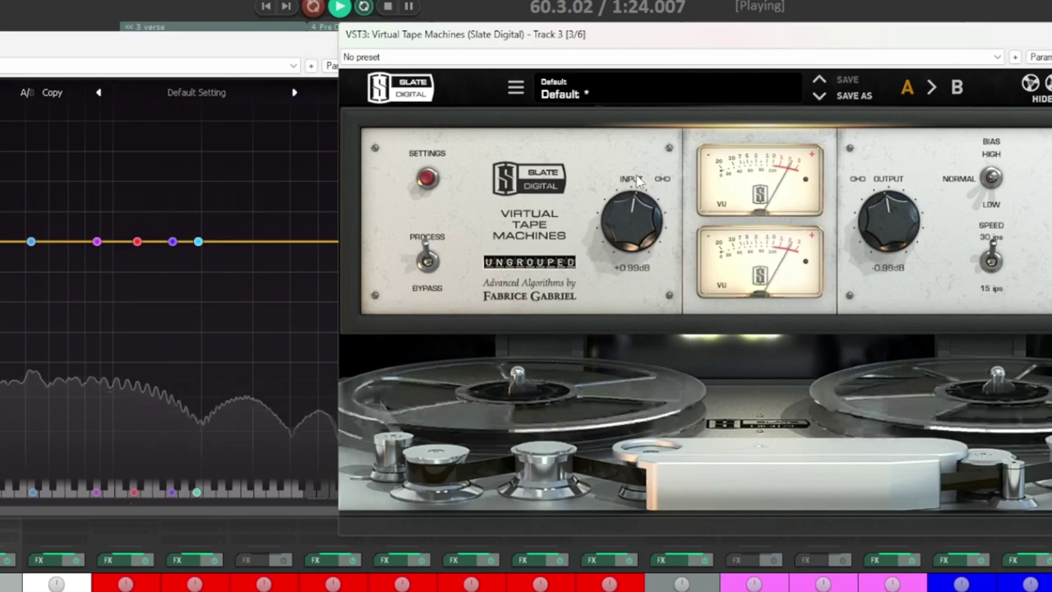
pyautogui.moveTo(631, 220); pyautogui.dragTo(631, 197)
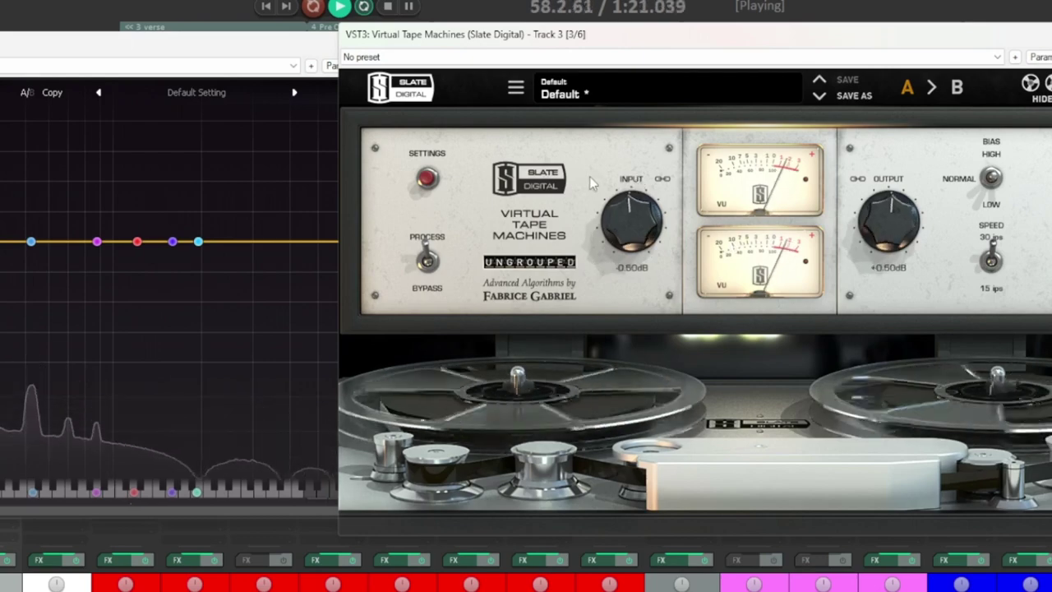
pyautogui.click(992, 275)
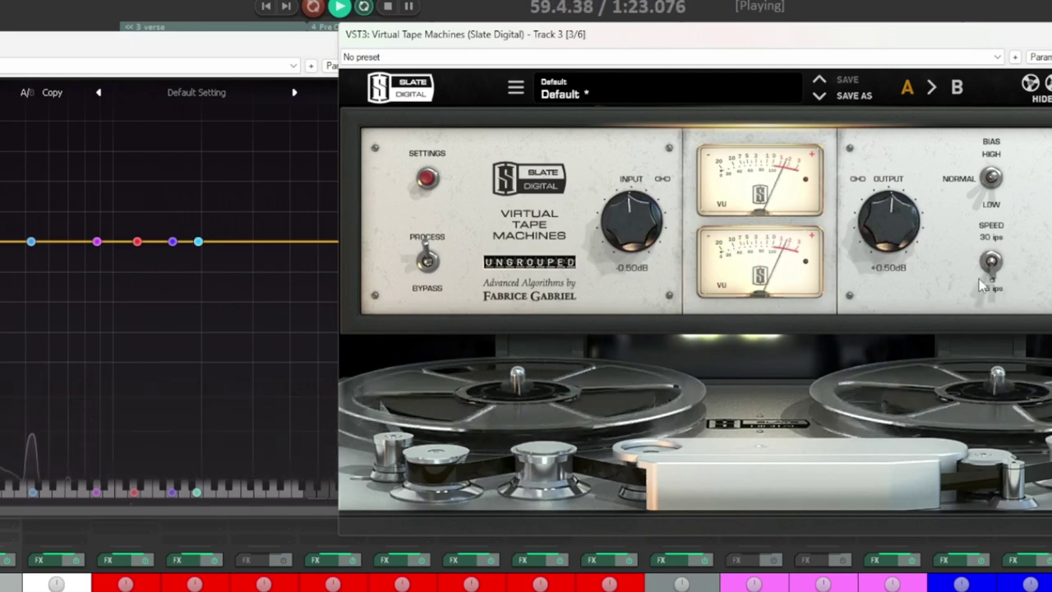
pyautogui.click(993, 265)
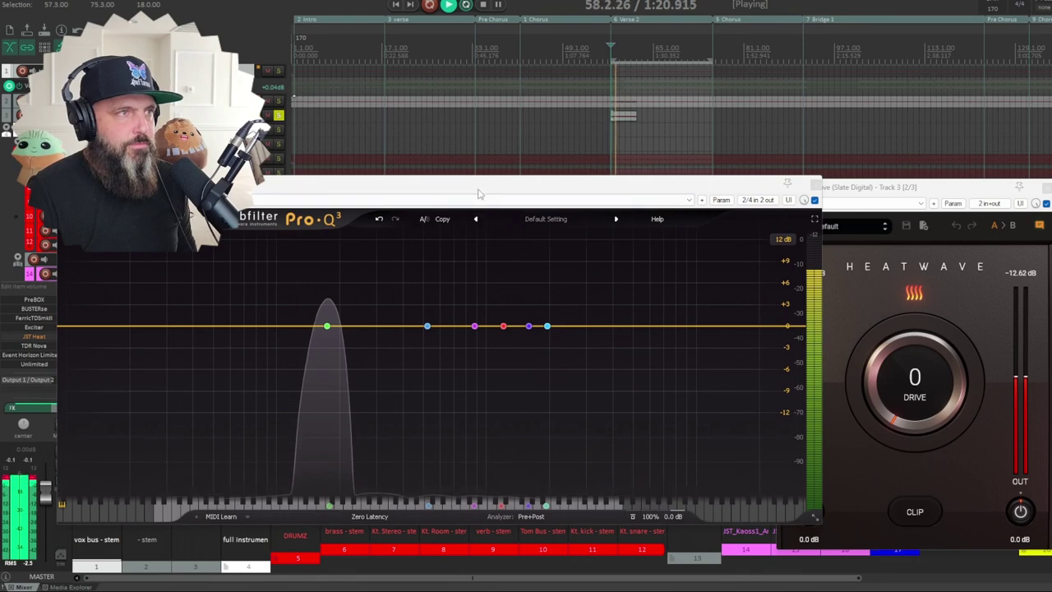
# Push track 3's Heatwave DRIVE past 60 up to 88 while listening, then stop playback.
pyautogui.moveTo(479, 194); pyautogui.dragTo(447, 195)
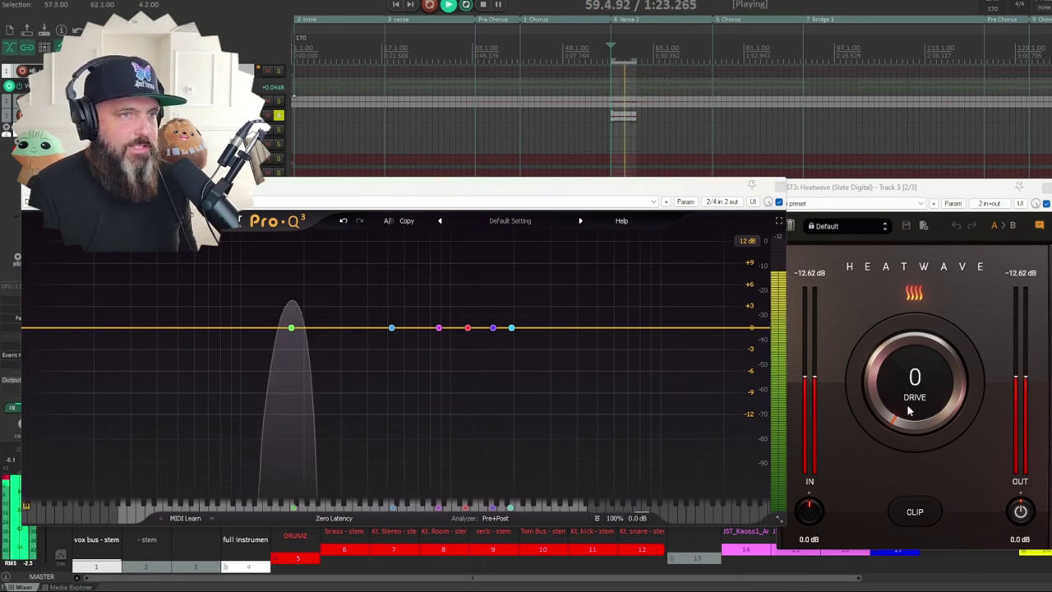
pyautogui.click(909, 411)
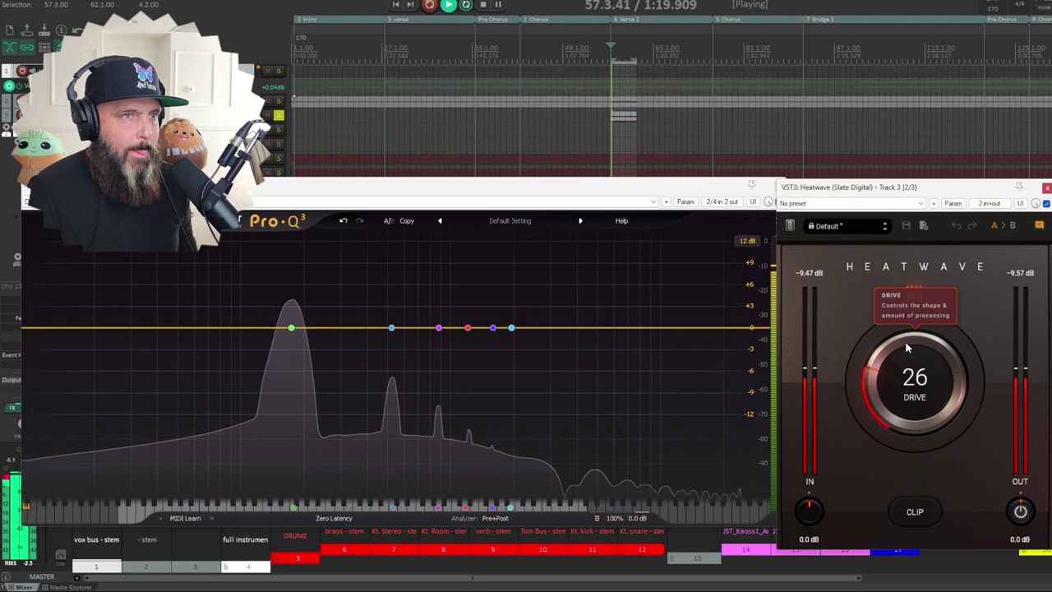
pyautogui.moveTo(908, 350); pyautogui.dragTo(935, 301)
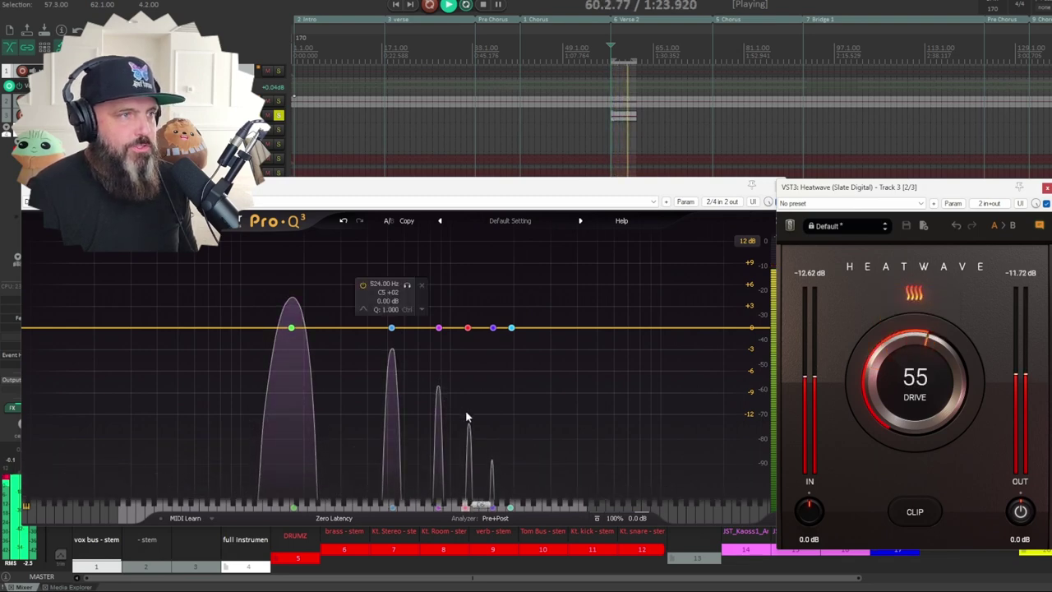
pyautogui.moveTo(932, 396); pyautogui.dragTo(942, 323)
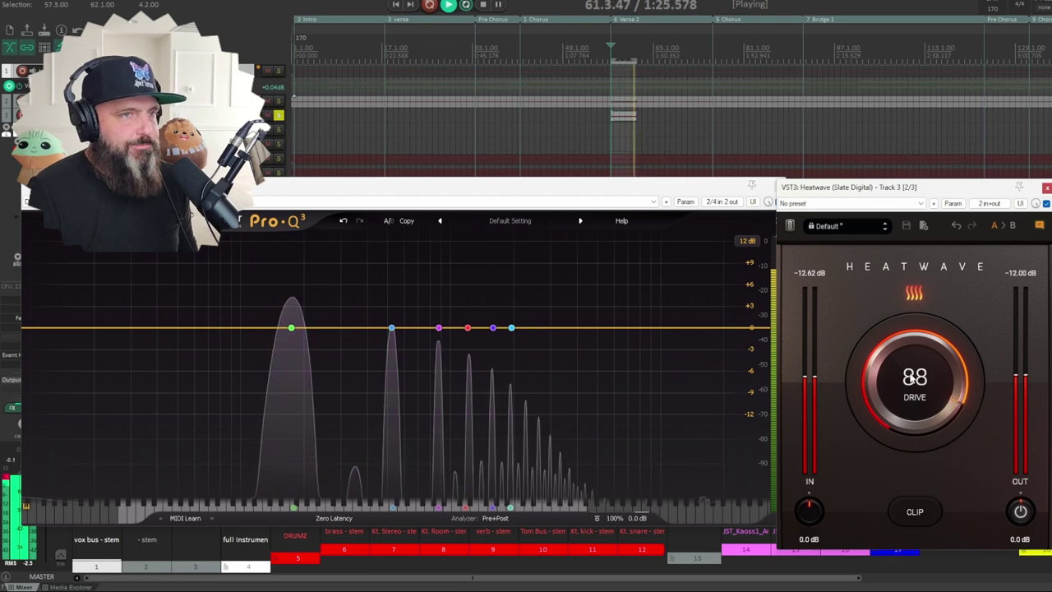
pyautogui.press('space')
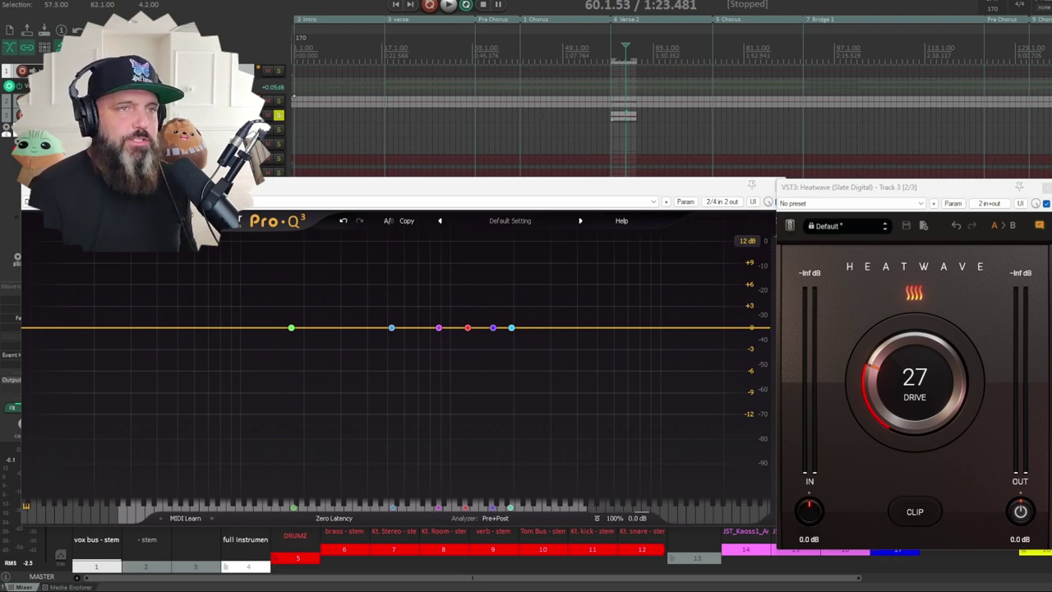
# Close the Heatwave and Pro-Q 3 windows and unsolo track 3.
pyautogui.click(1047, 190)
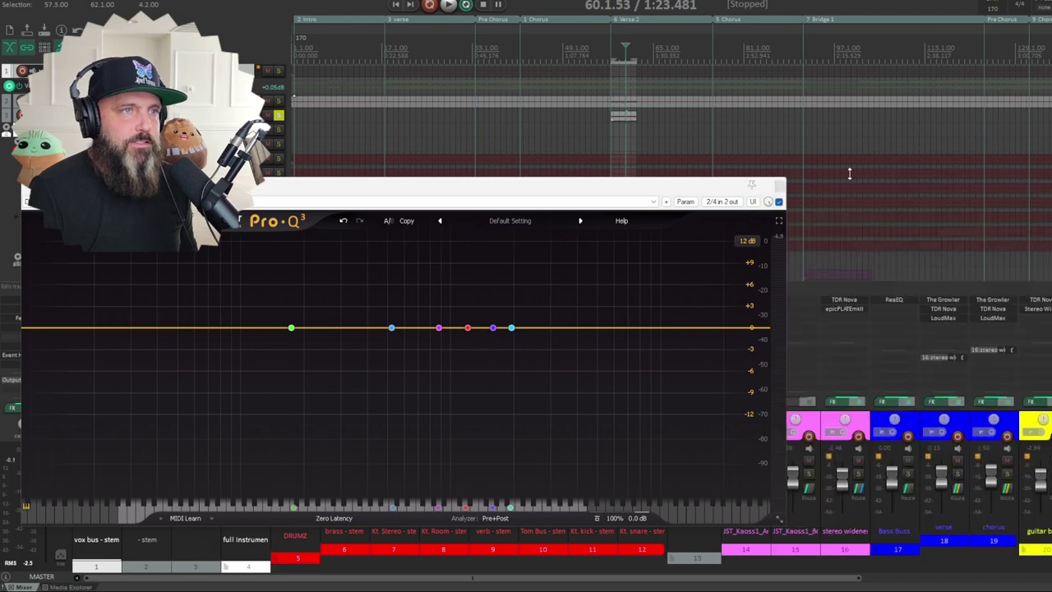
pyautogui.click(779, 187)
pyautogui.click(209, 476)
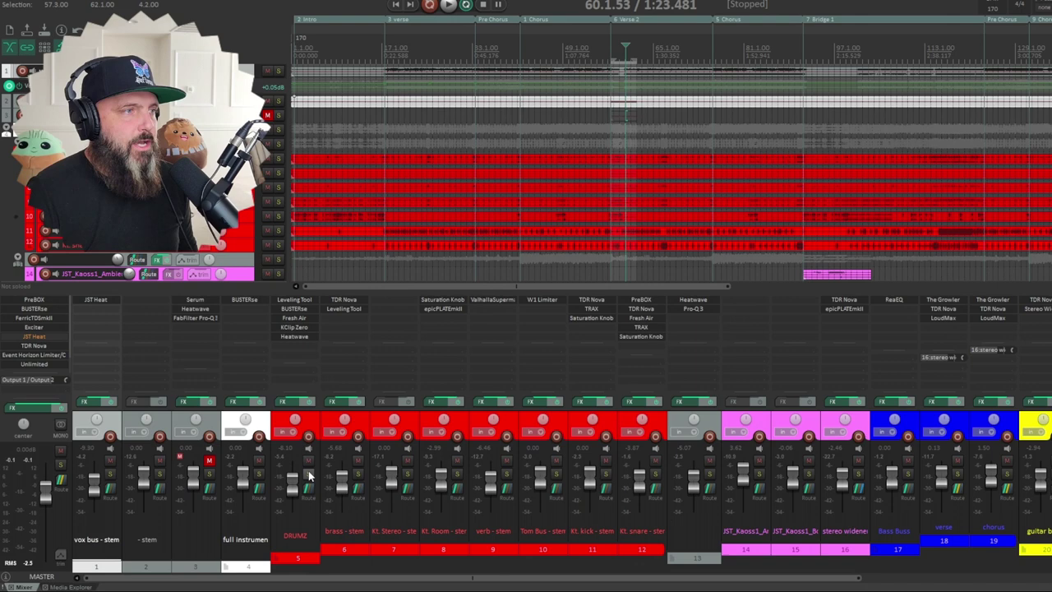
# Solo DRUMZ, play the Bridge 1 section, and solo the Kt. kick stem on track 11.
pyautogui.click(309, 475)
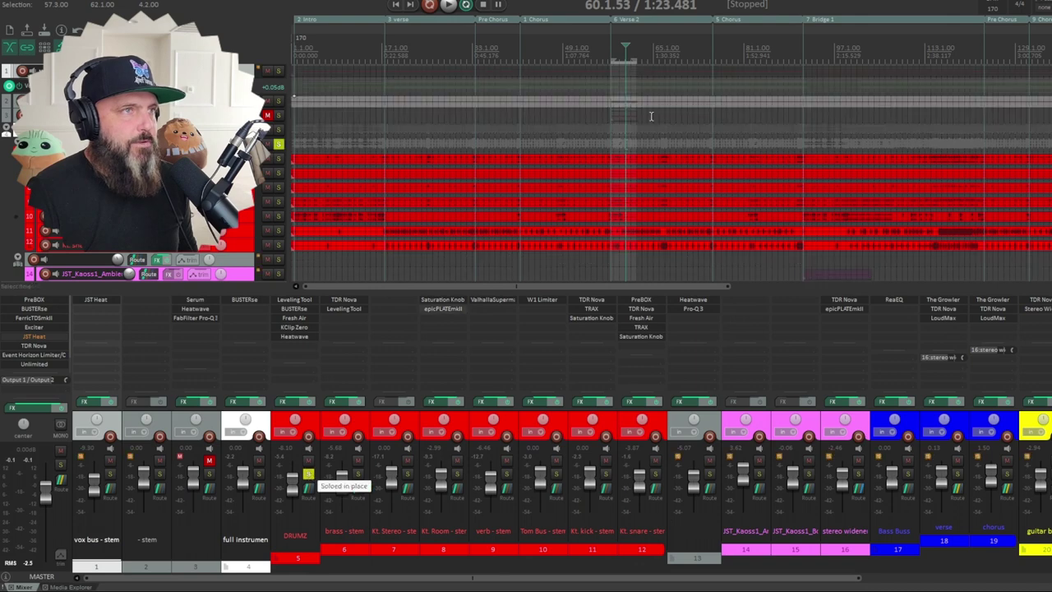
pyautogui.click(843, 28)
pyautogui.press('space')
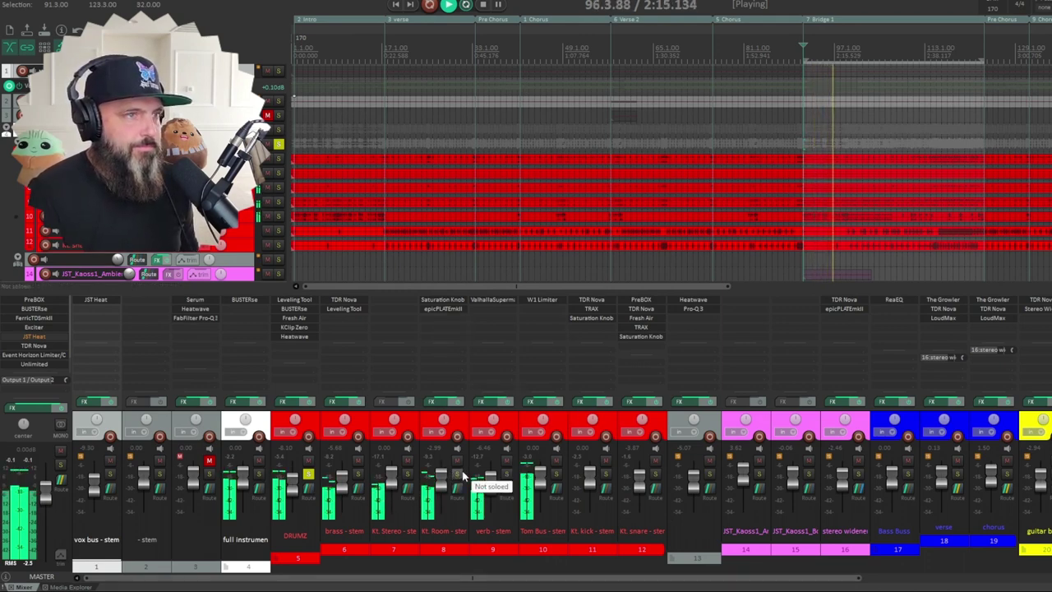
pyautogui.click(606, 475)
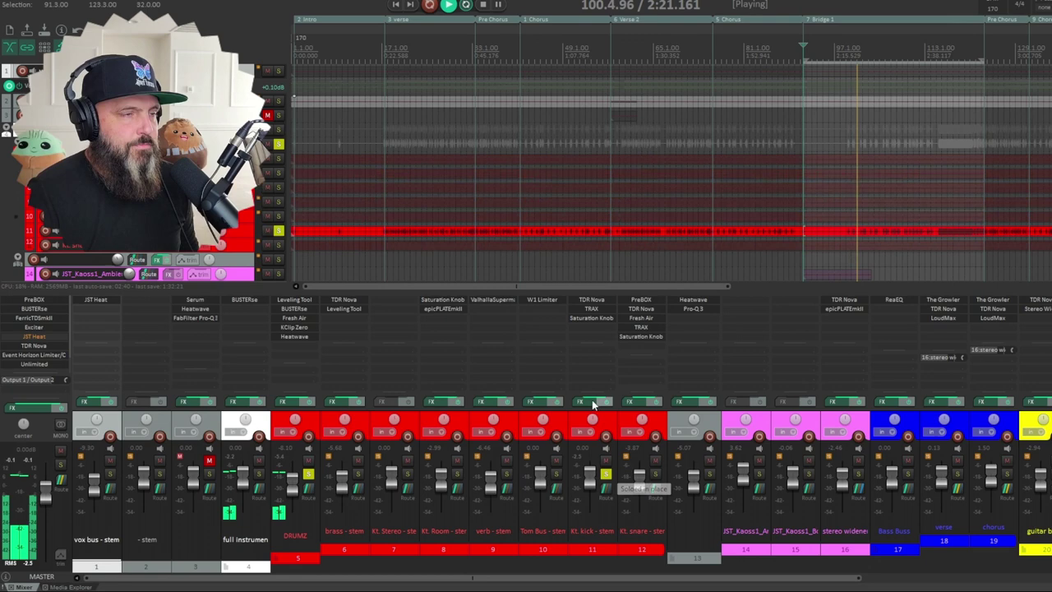
pyautogui.doubleClick(598, 319)
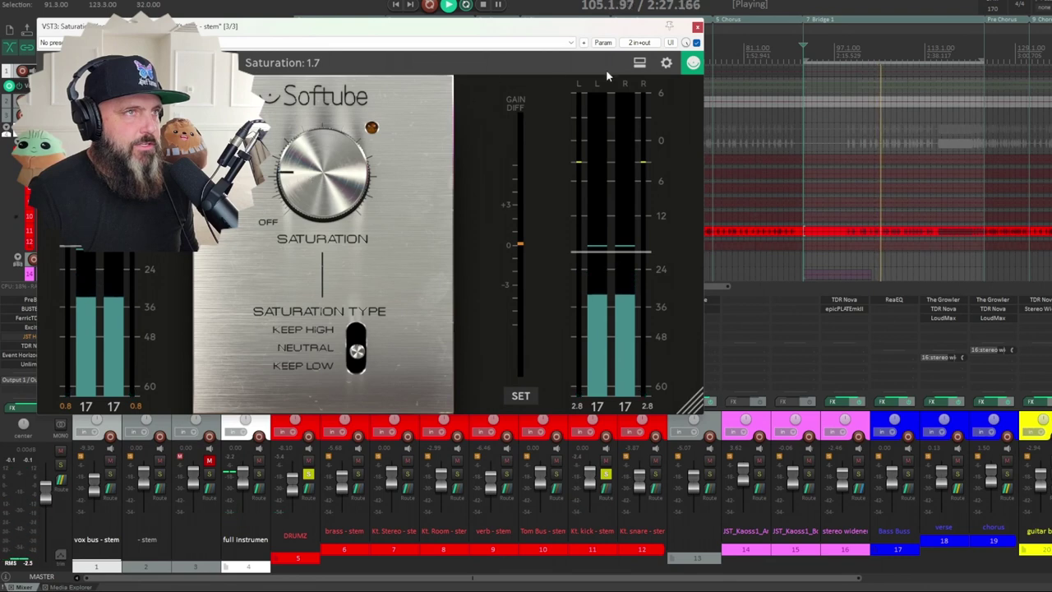
pyautogui.click(697, 43)
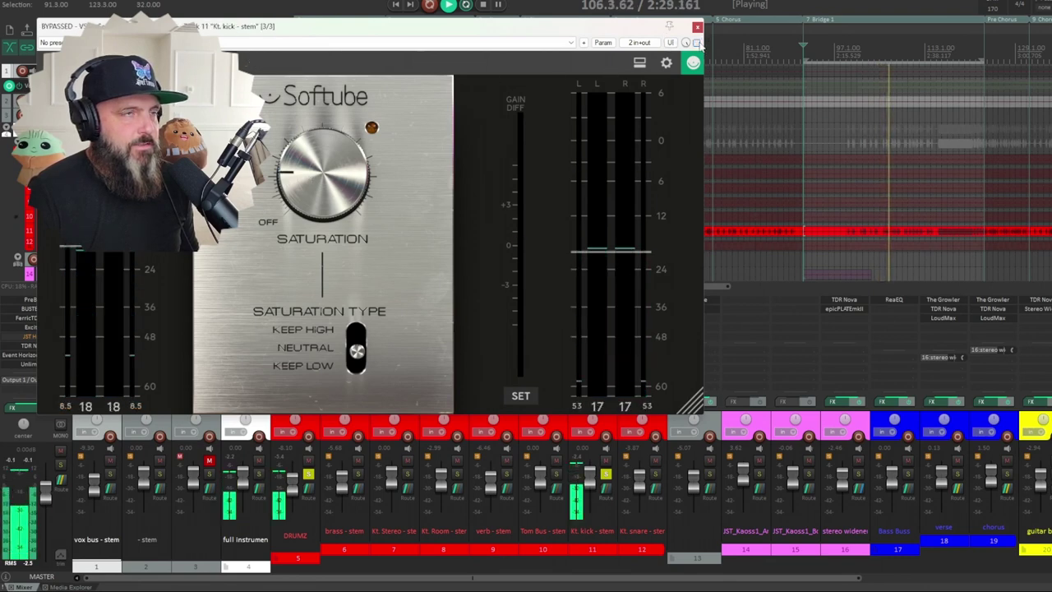
pyautogui.click(697, 42)
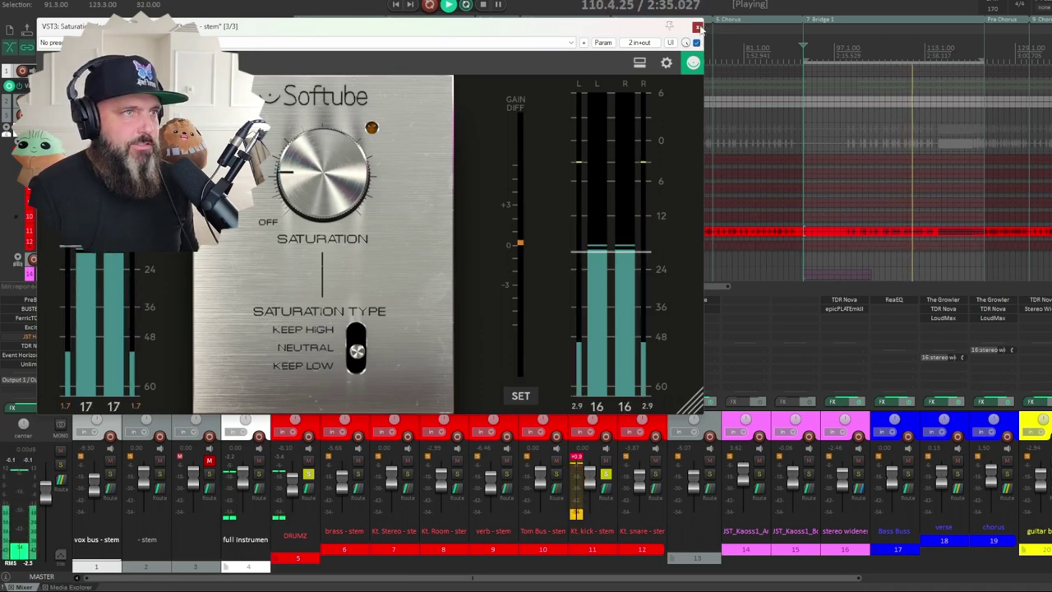
pyautogui.click(697, 27)
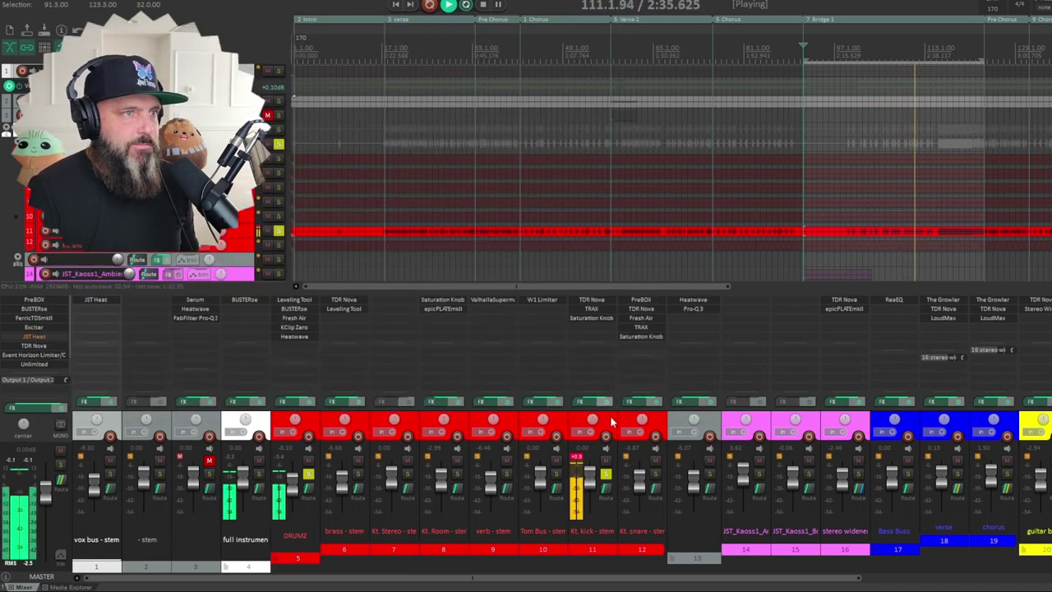
# Solo the snare, loop from bar 107, raise its Saturation Knob from 1.8 to 8.0, then unsolo.
pyautogui.click(655, 475)
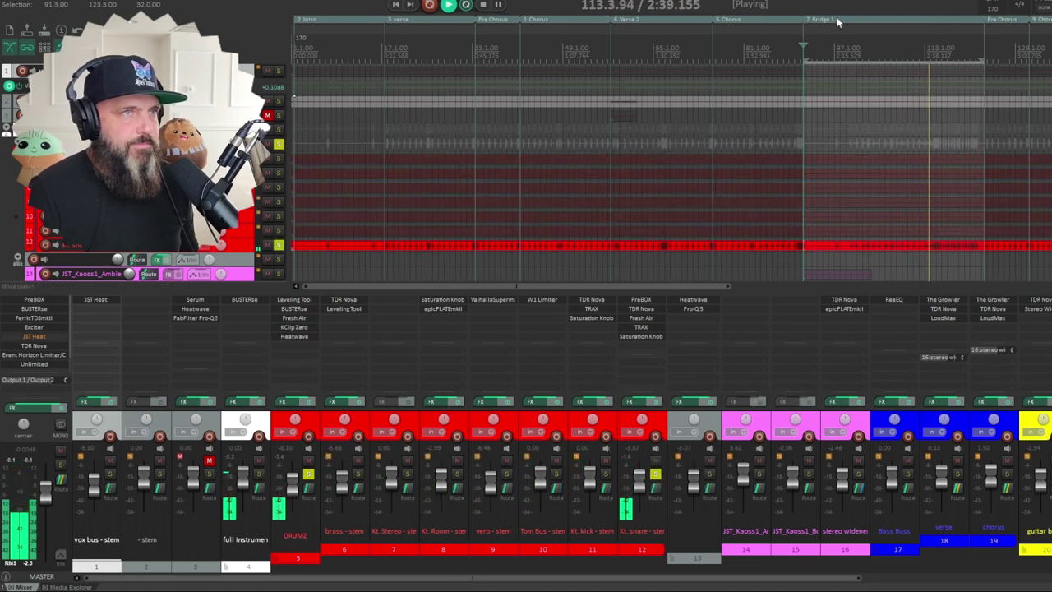
pyautogui.moveTo(802, 60); pyautogui.dragTo(892, 60)
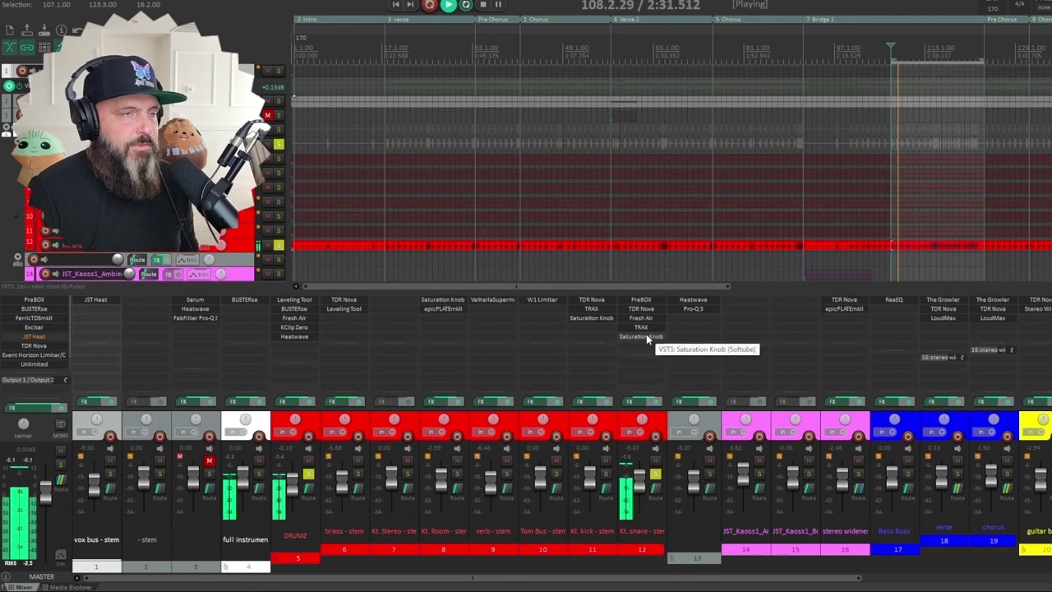
pyautogui.click(646, 336)
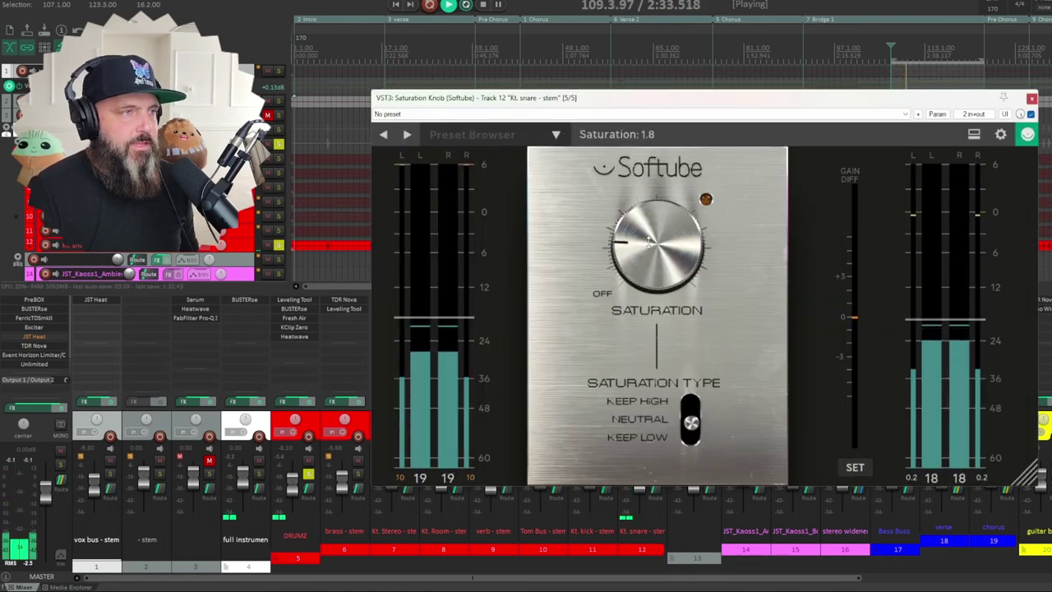
pyautogui.moveTo(644, 294); pyautogui.dragTo(651, 258)
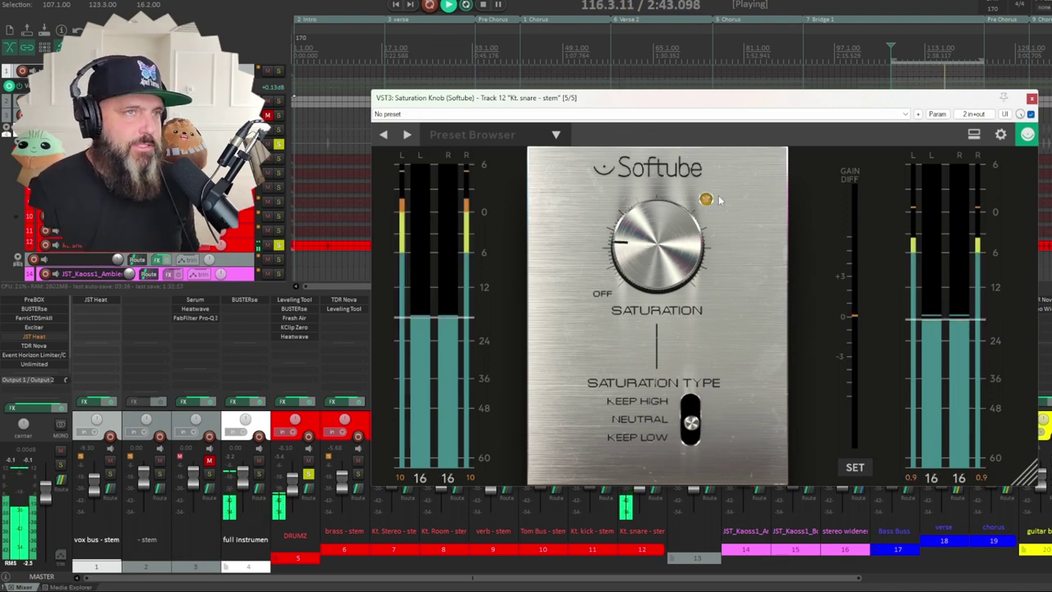
pyautogui.press('Escape')
pyautogui.click(655, 476)
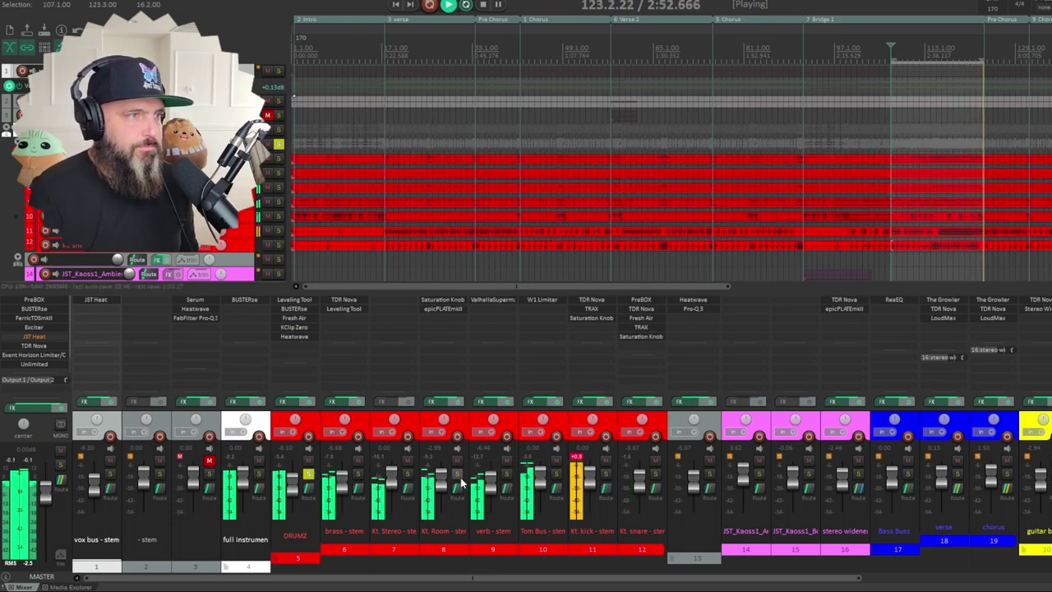
# Solo Kt. Room and turn its Saturation Knob from 2.2 toward 9.3.
pyautogui.click(457, 475)
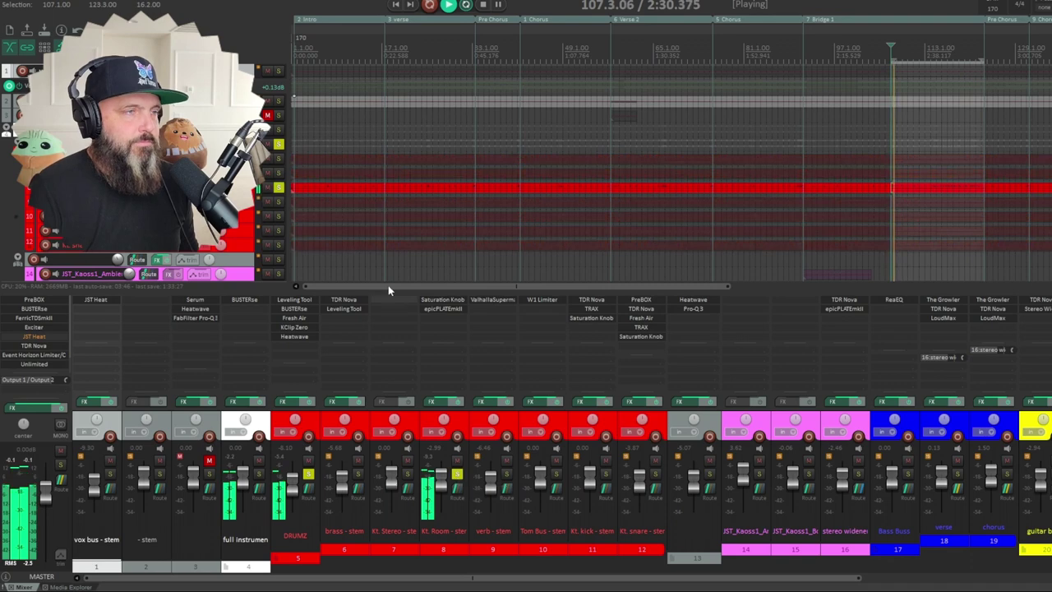
pyautogui.click(445, 301)
pyautogui.moveTo(365, 180)
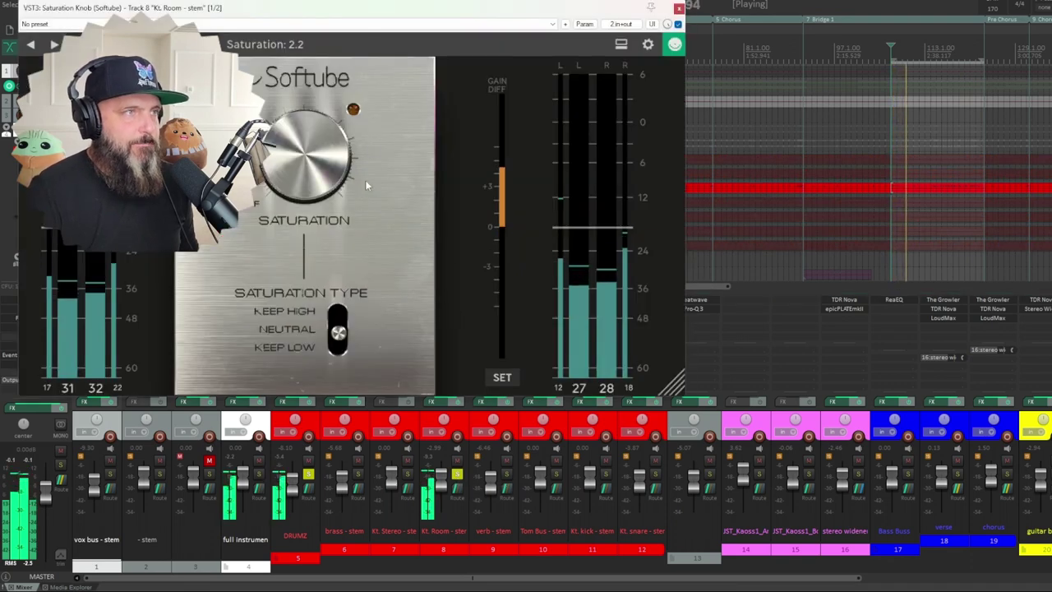
pyautogui.moveTo(313, 132)
pyautogui.mouseDown()
pyautogui.moveTo(316, 31)
pyautogui.moveTo(317, 132)
pyautogui.mouseUp()
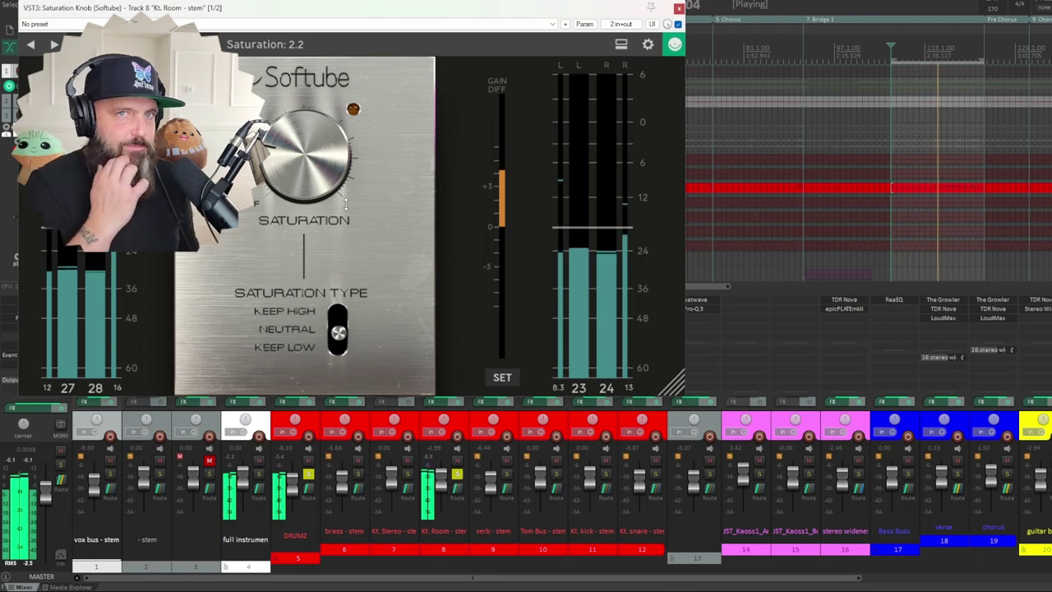
# Close the room saturation and open Heatwave on the DRUMZ bus, restarting playback from bar 107.
pyautogui.click(678, 9)
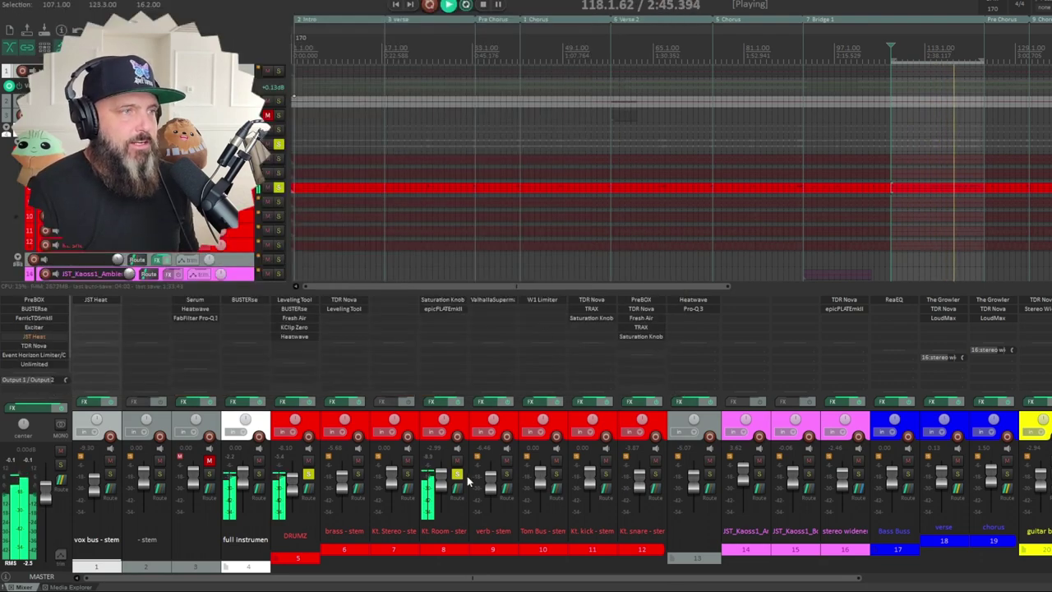
pyautogui.click(294, 336)
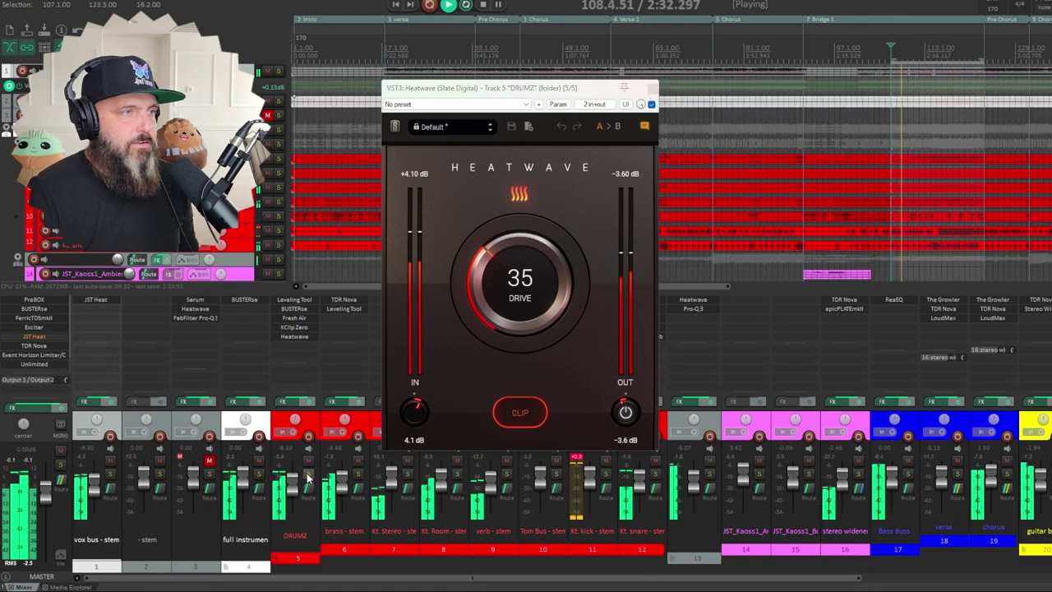
pyautogui.click(481, 5)
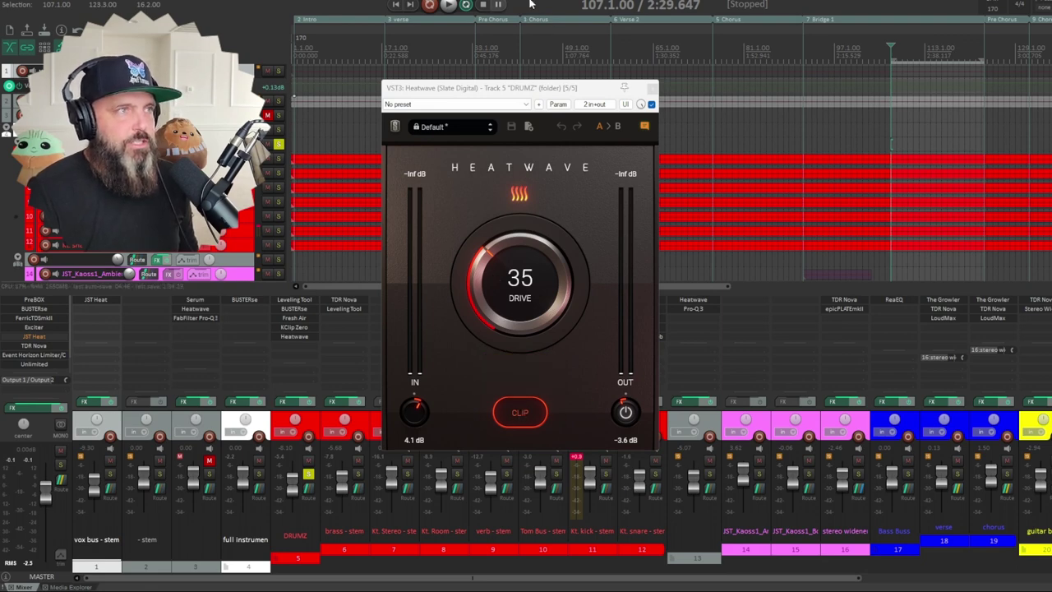
pyautogui.click(448, 5)
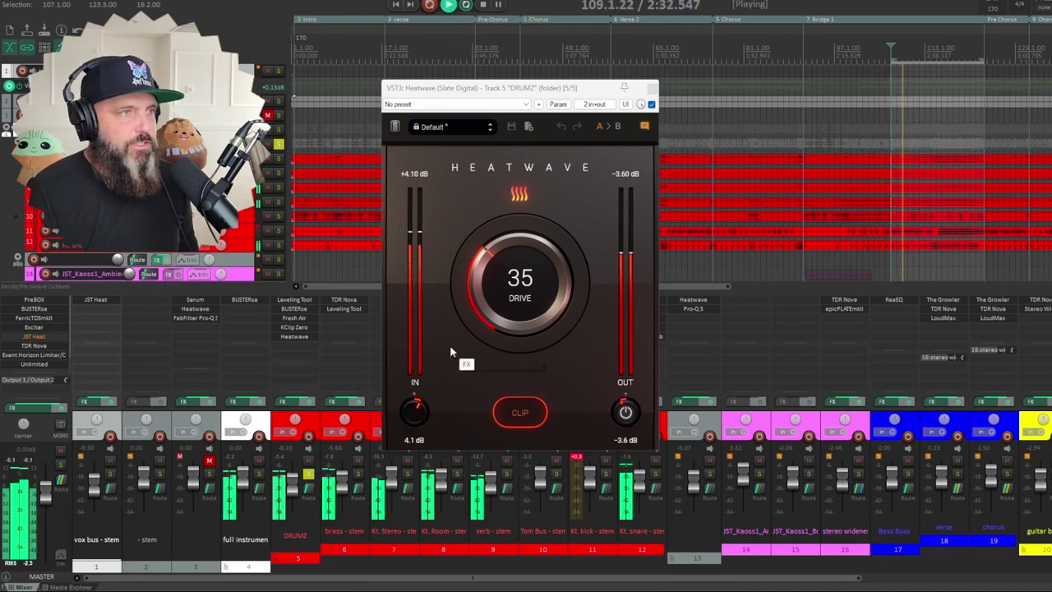
# Compare the drums with Heatwave bypassed and active, leaving it on at drive 35, then stop.
pyautogui.click(651, 104)
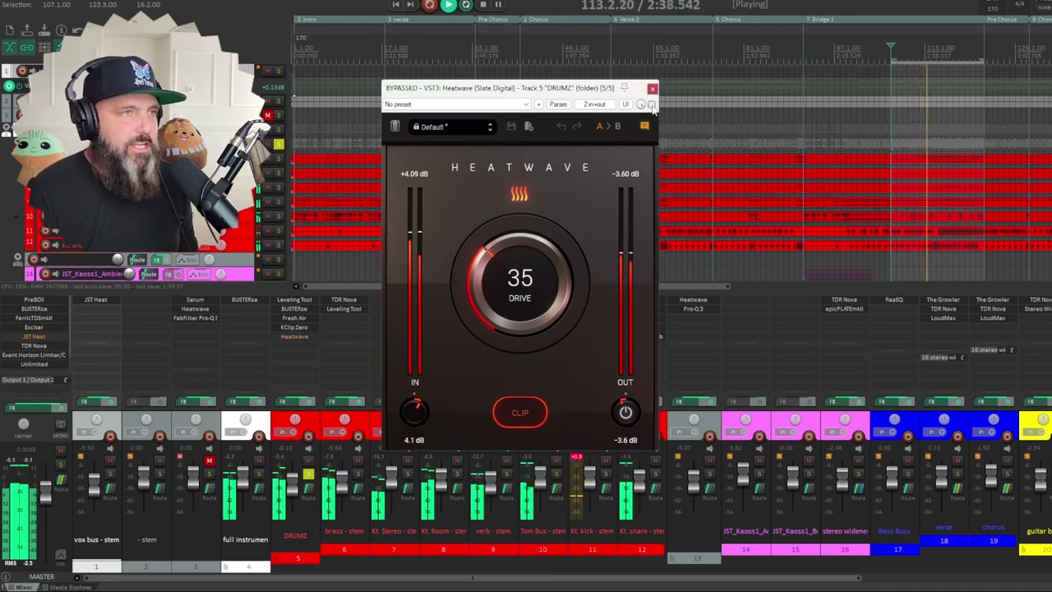
pyautogui.click(650, 105)
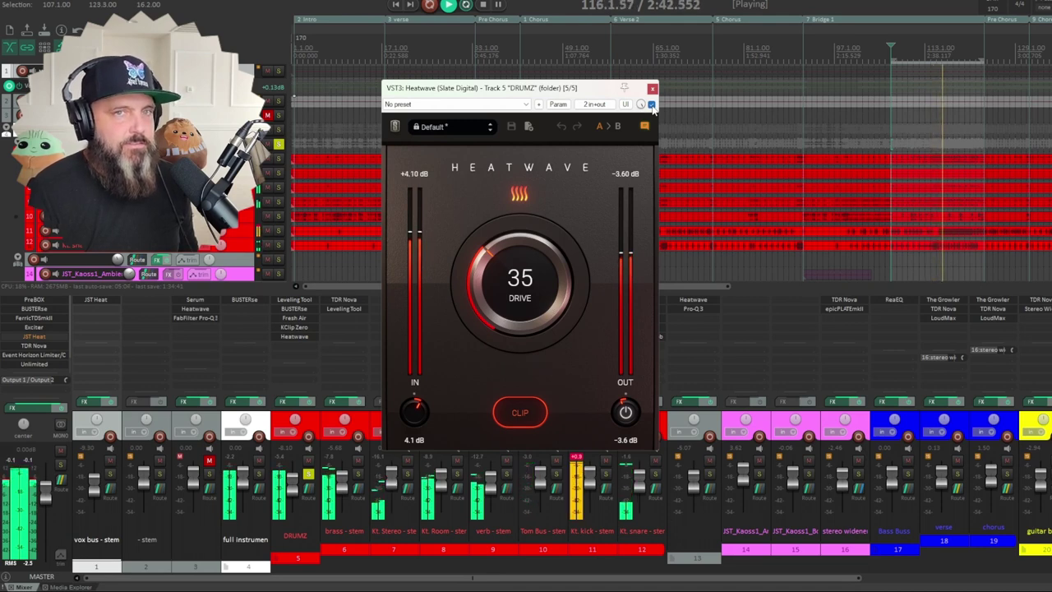
pyautogui.click(651, 104)
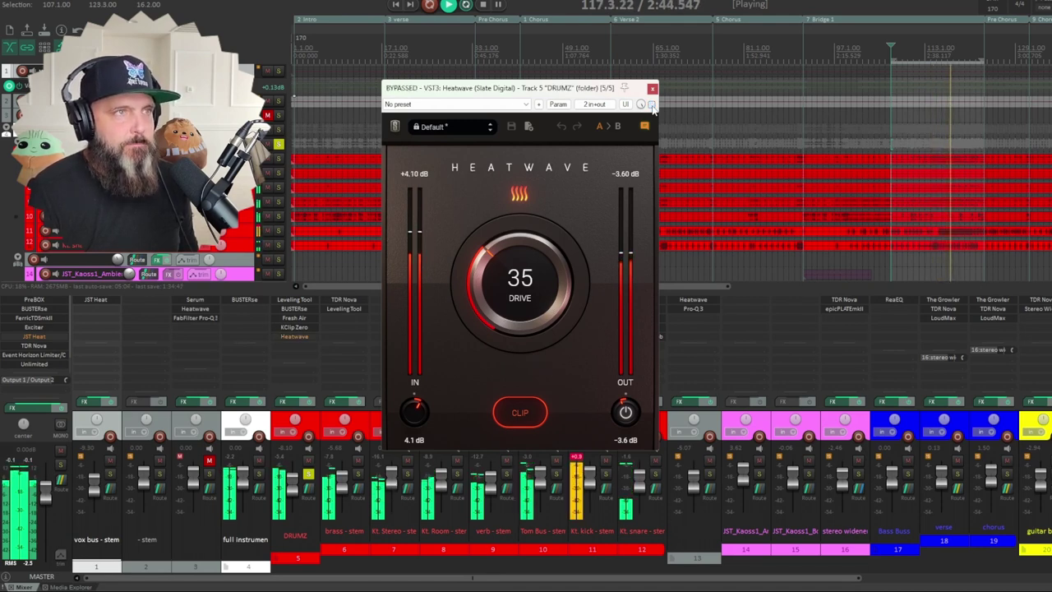
pyautogui.click(651, 104)
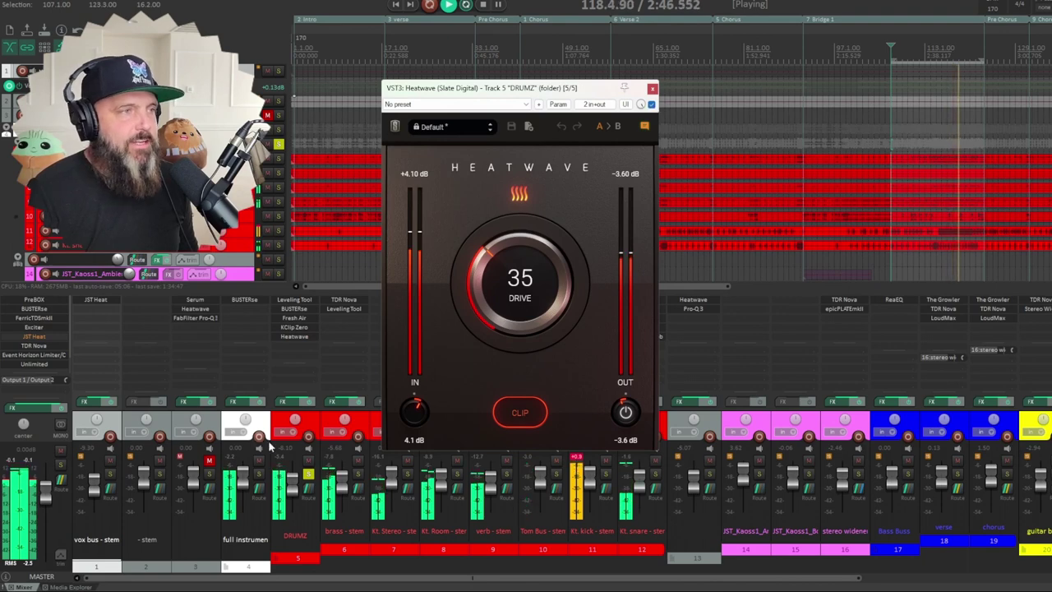
pyautogui.click(305, 476)
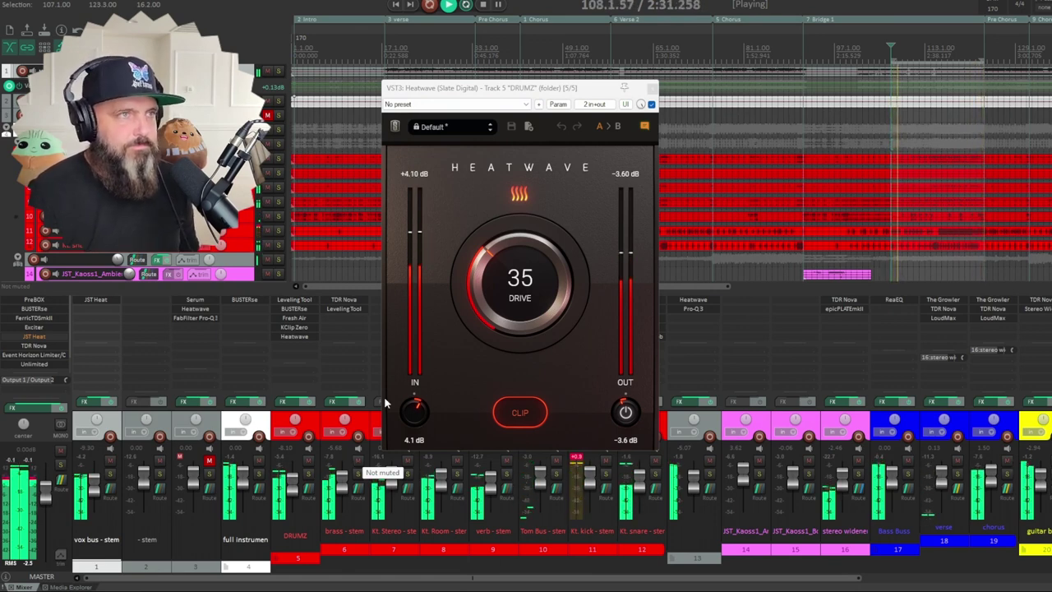
pyautogui.click(651, 104)
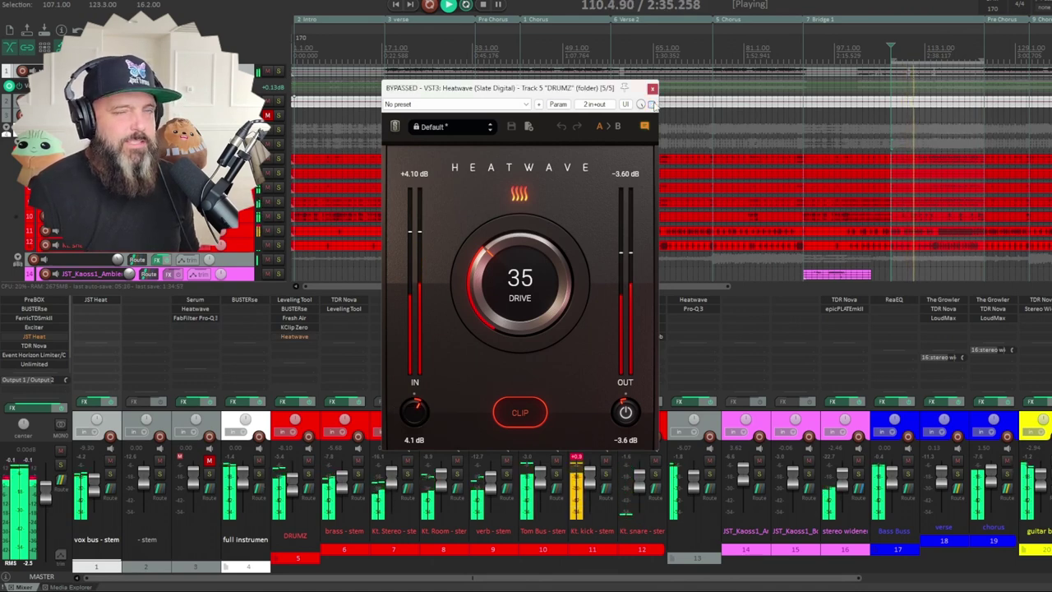
pyautogui.click(651, 104)
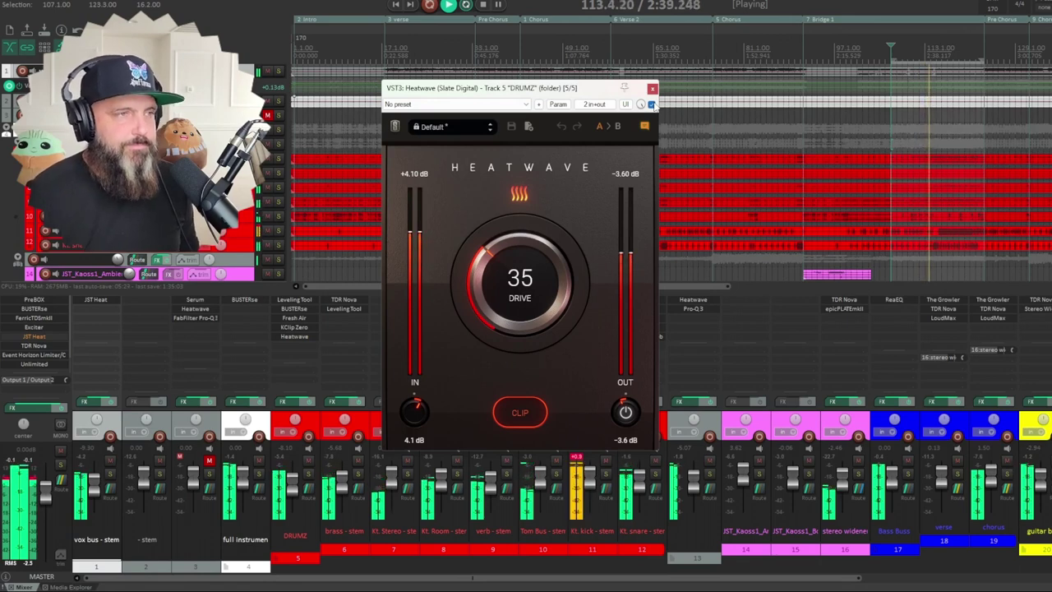
pyautogui.click(486, 6)
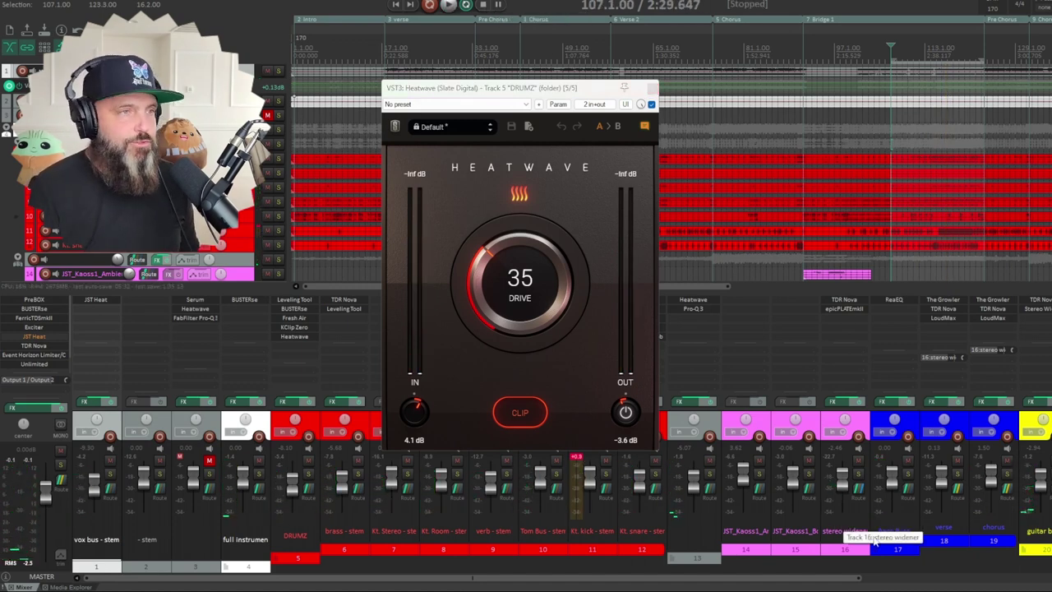
# Close Heatwave and open Amped Roots on track 21's ambient guitar stem.
pyautogui.press('Escape')
pyautogui.hscroll(4, 633, 578)
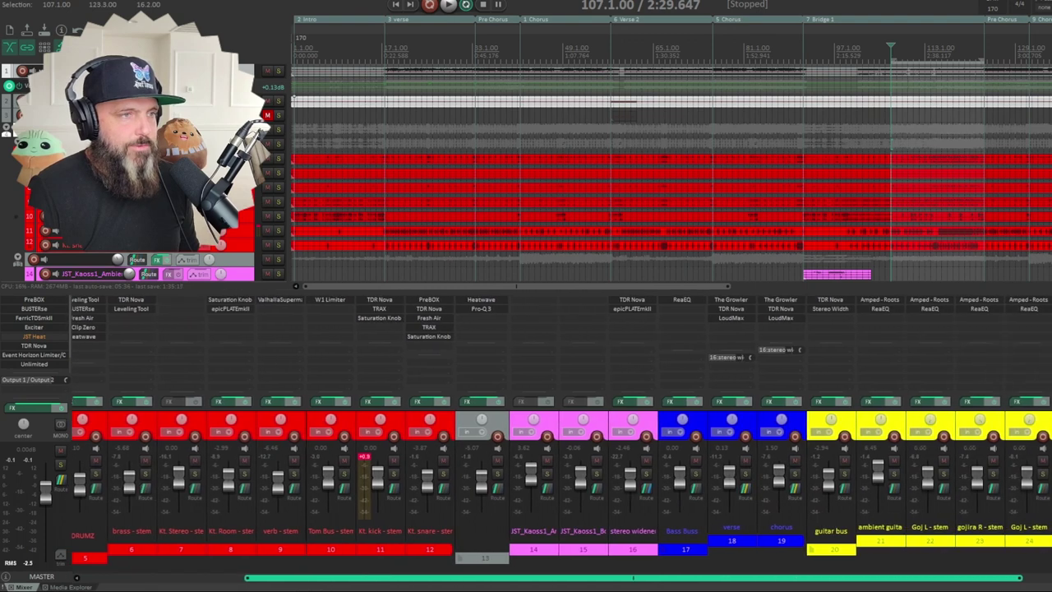
pyautogui.moveTo(634, 577); pyautogui.dragTo(706, 578)
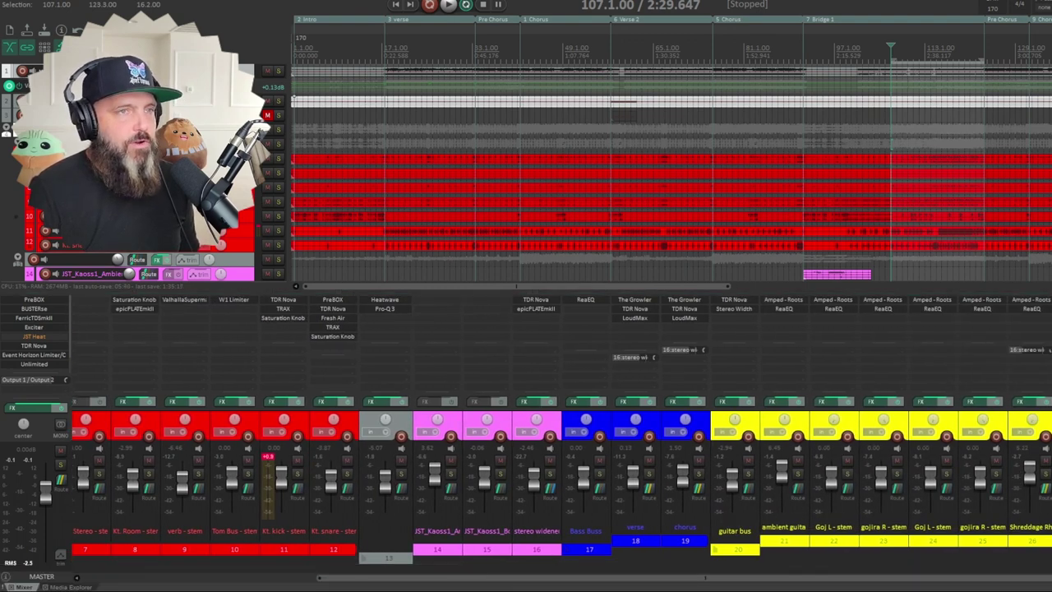
pyautogui.click(785, 301)
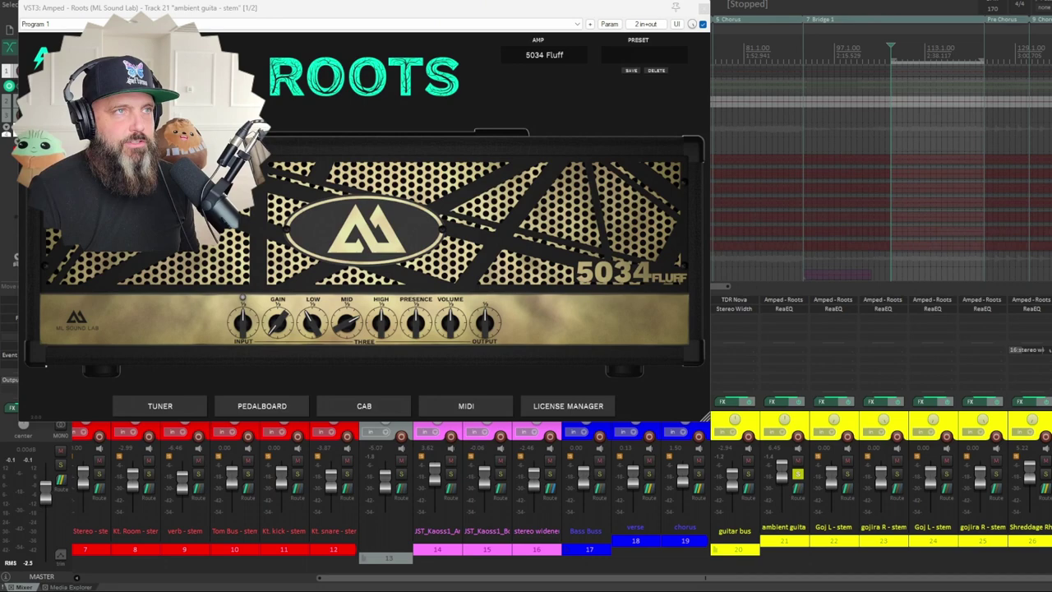
# Play the song, A/B the 5034 Fluff amp's bypass, then close the Amped Roots window.
pyautogui.moveTo(490, 7); pyautogui.dragTo(510, 69)
pyautogui.click(448, 5)
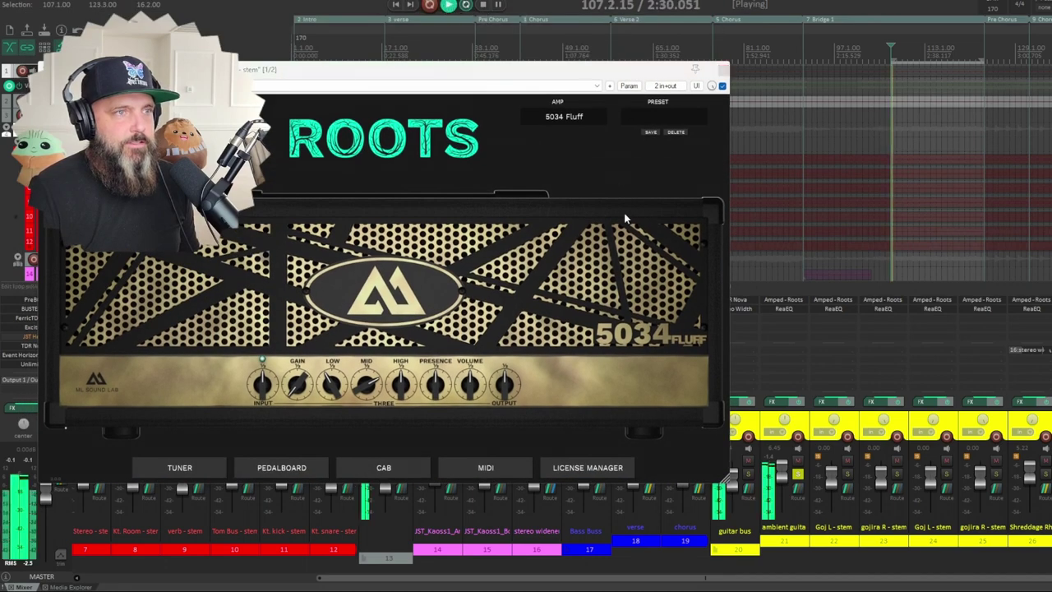
pyautogui.click(722, 86)
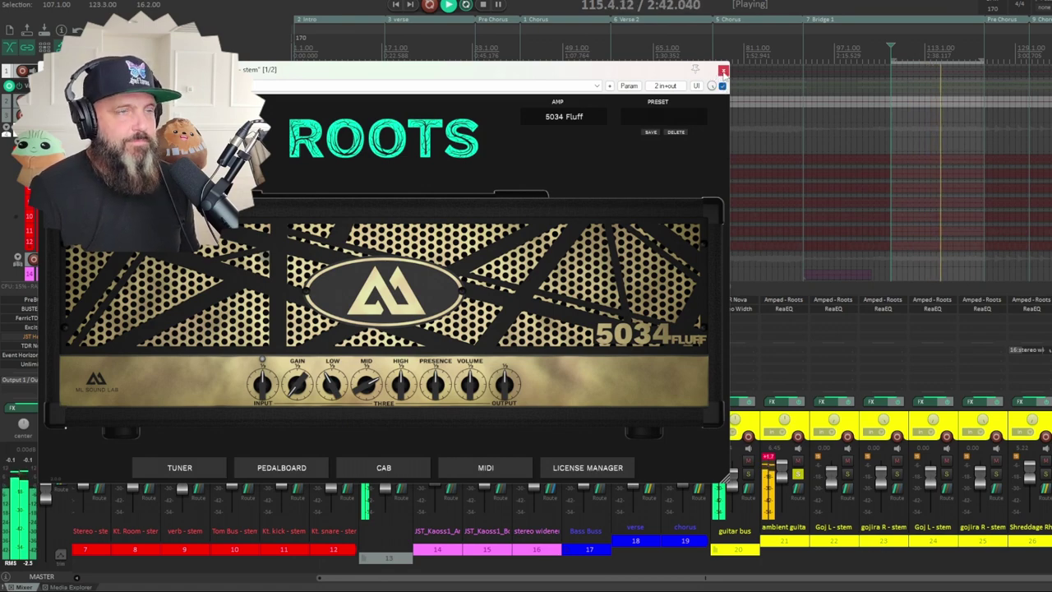
pyautogui.click(723, 71)
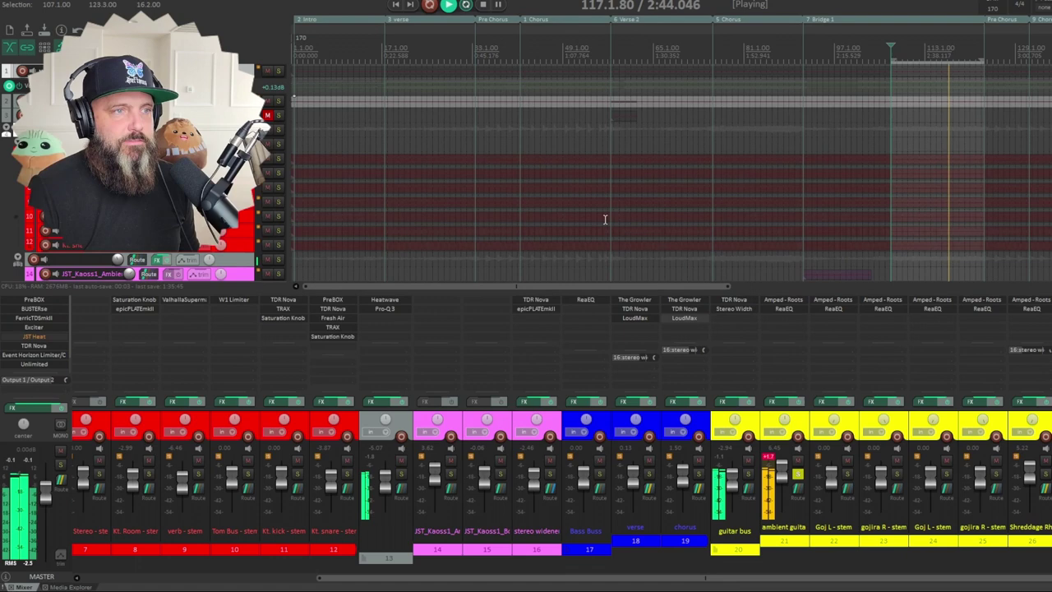
# Play the mix with Bass Buss and chorus soloed, and float The Growler on track 19.
pyautogui.press('space')
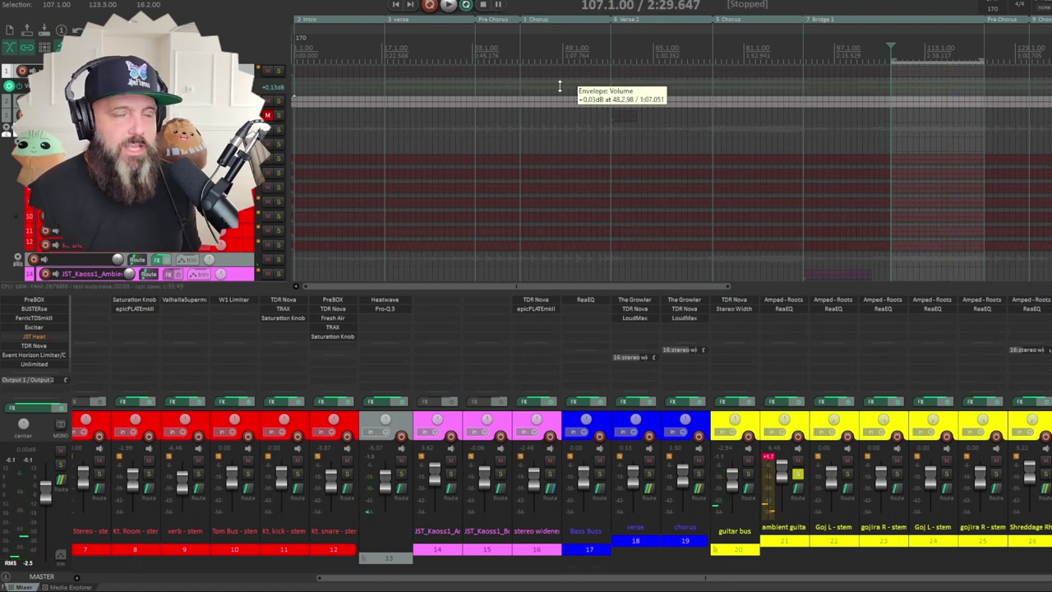
pyautogui.hotkey('ctrl', 'a')
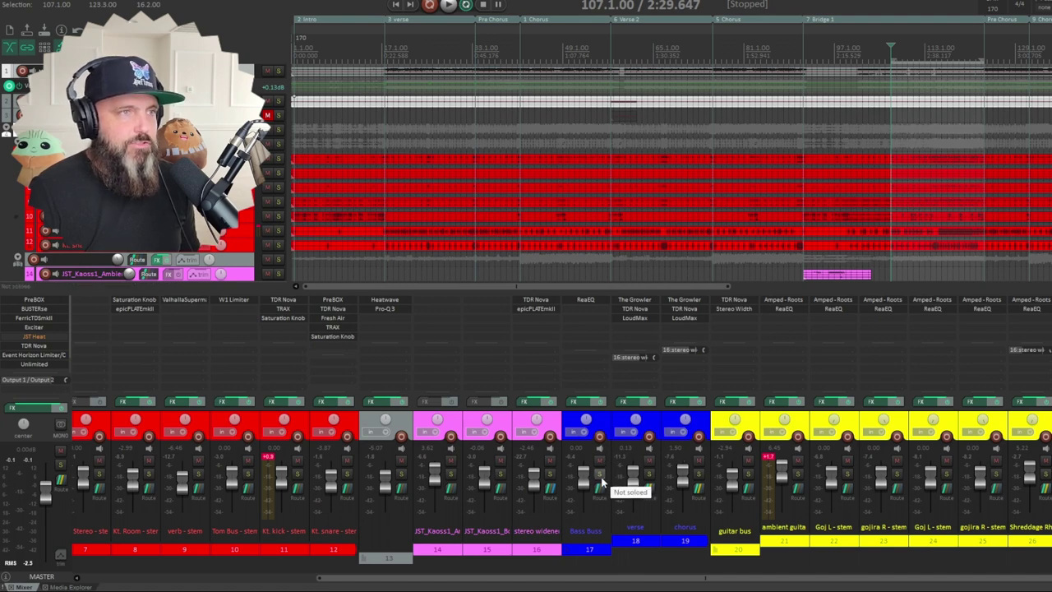
pyautogui.press('space')
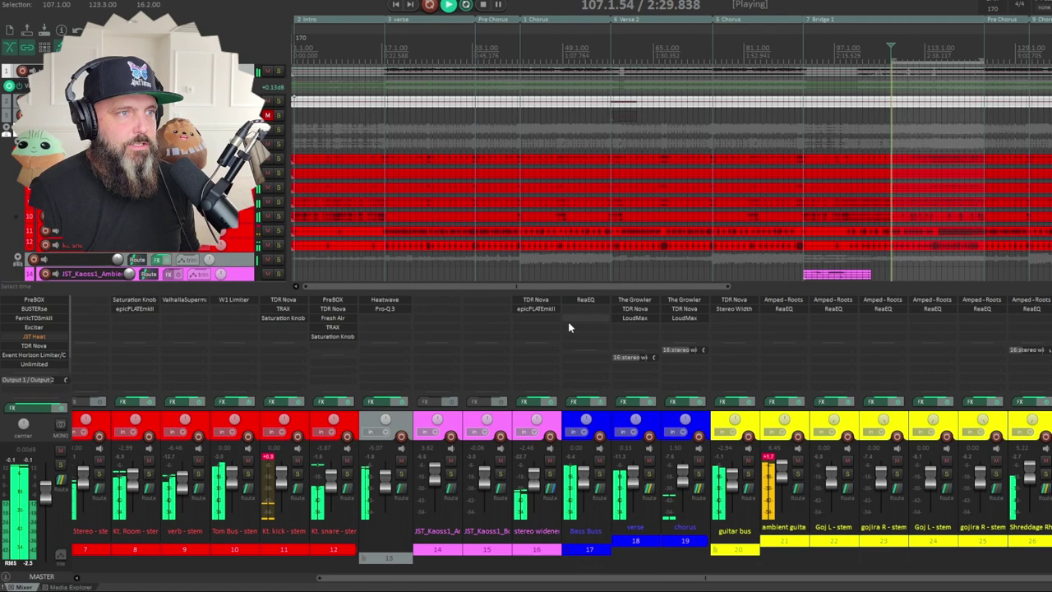
pyautogui.click(599, 474)
pyautogui.click(698, 474)
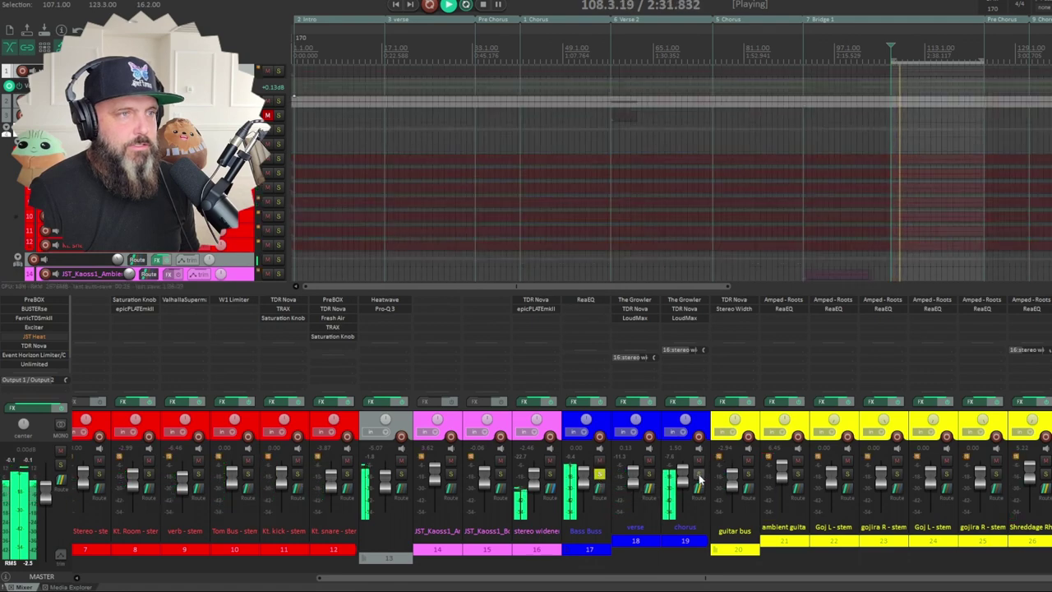
pyautogui.click(684, 300)
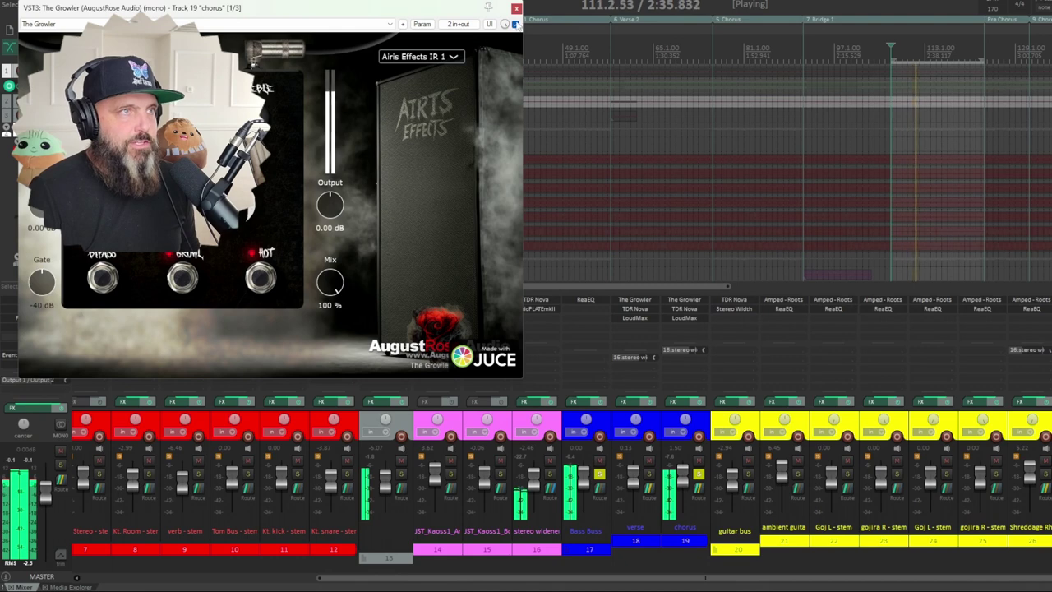
# A/B The Growler on the chorus track, unsolo chorus and Bass Buss, and close the amp window.
pyautogui.click(515, 24)
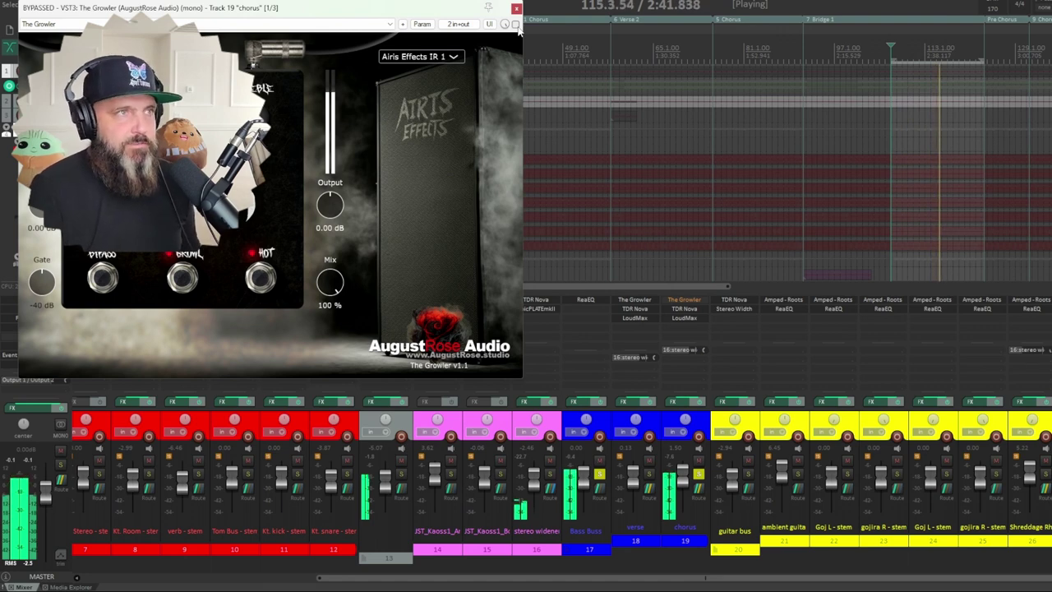
pyautogui.click(517, 26)
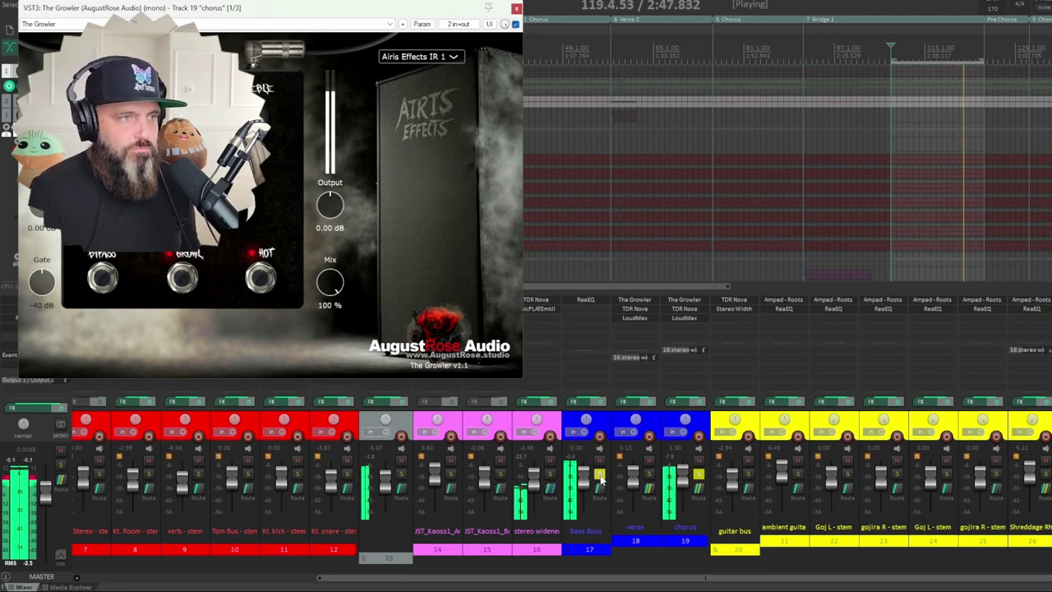
pyautogui.click(698, 476)
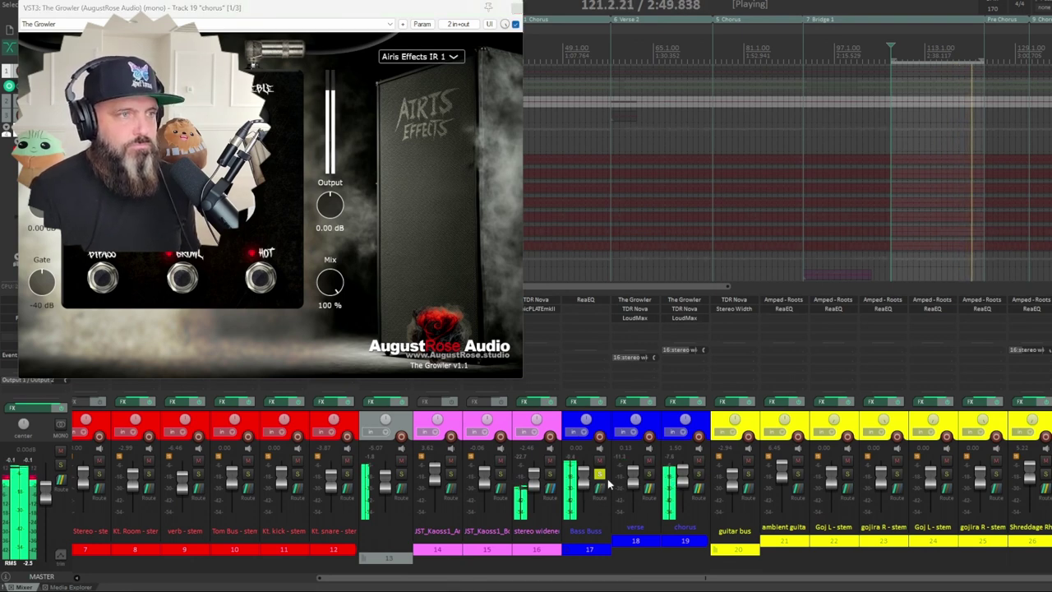
pyautogui.click(601, 475)
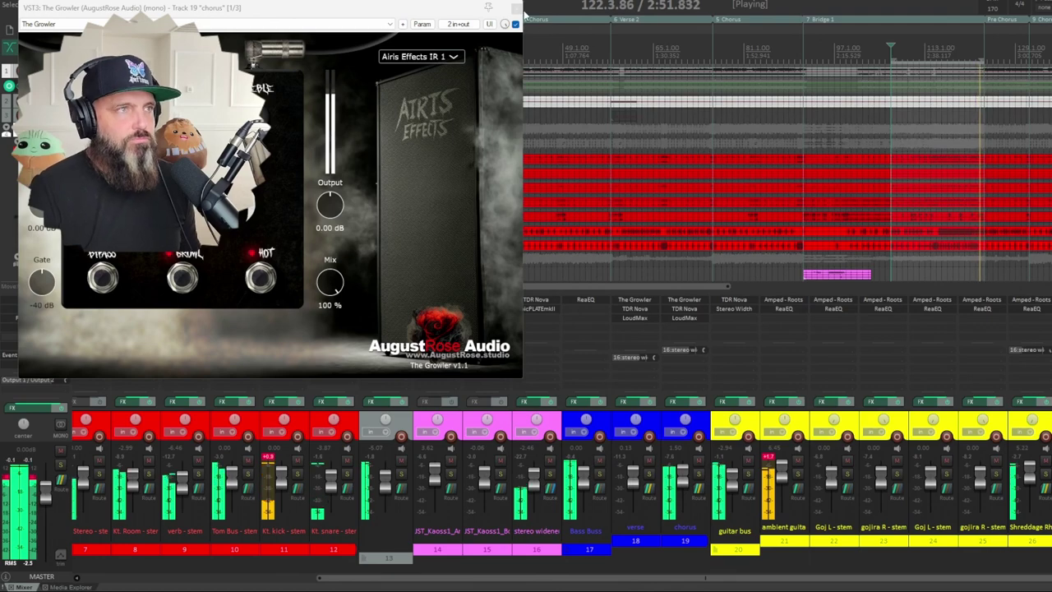
pyautogui.press('Escape')
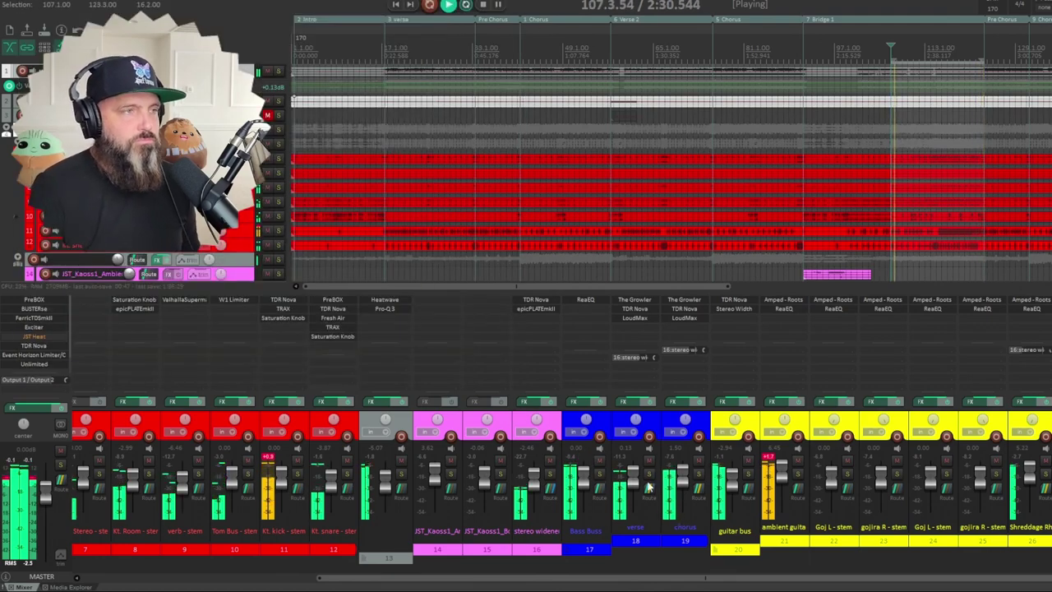
pyautogui.click(401, 475)
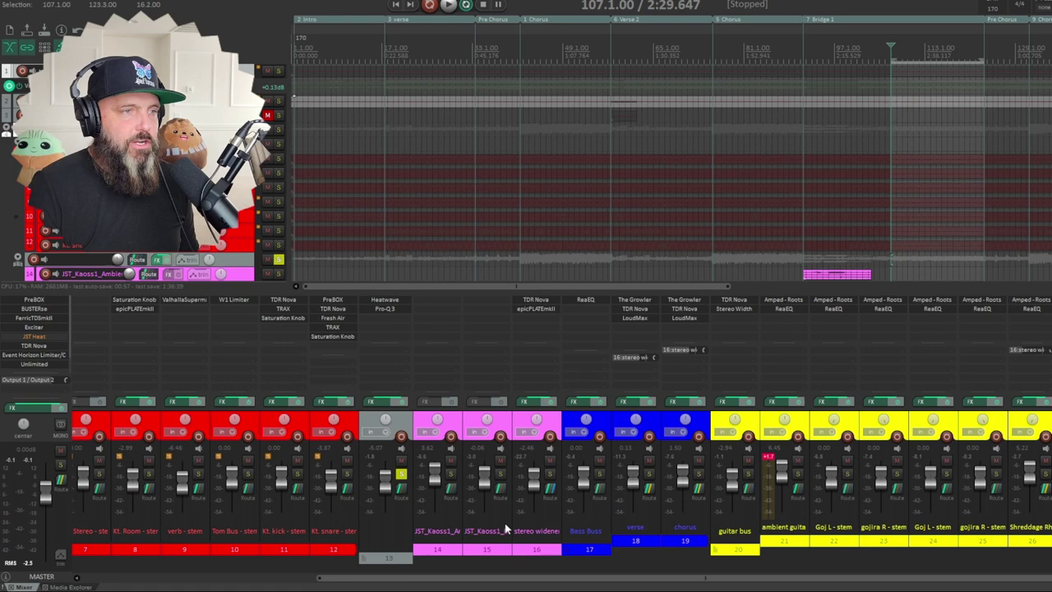
pyautogui.click(449, 4)
pyautogui.click(392, 301)
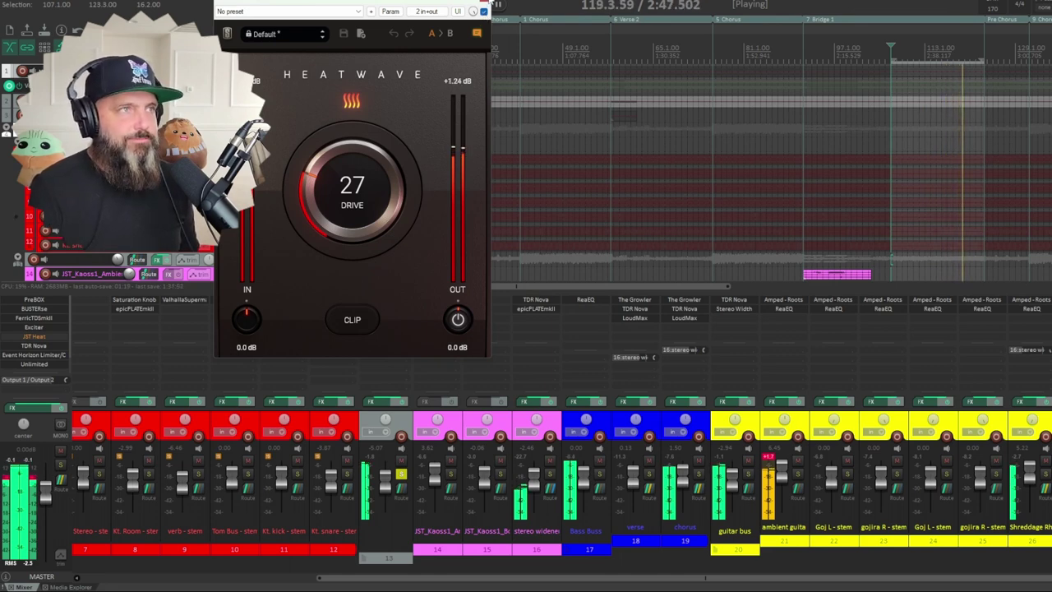
pyautogui.click(485, 5)
pyautogui.click(483, 5)
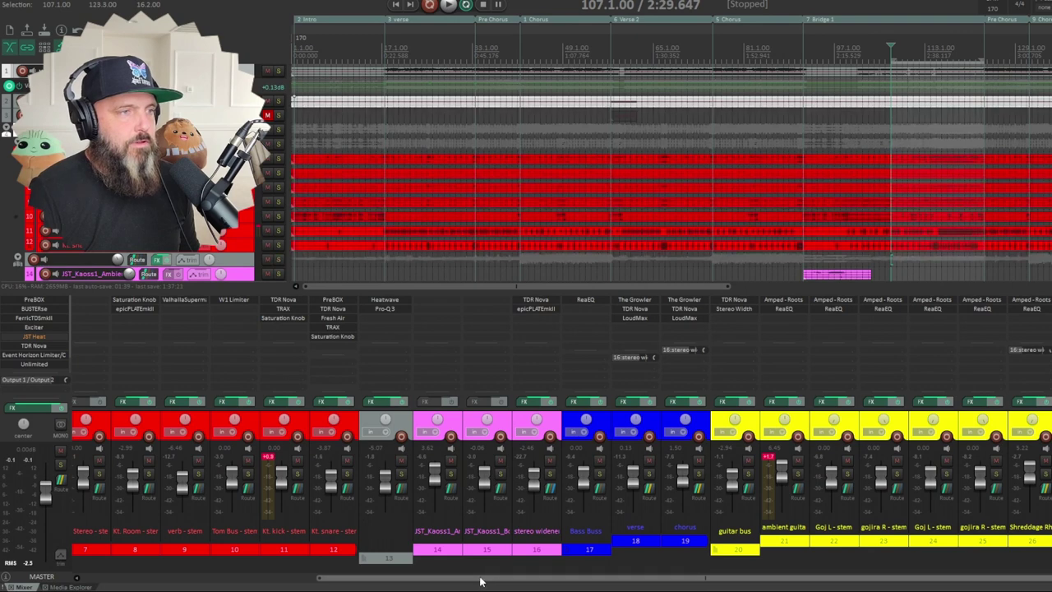
# Open the Master Track FX chain while briefly playing the mix.
pyautogui.hscroll(-5, 127, 518)
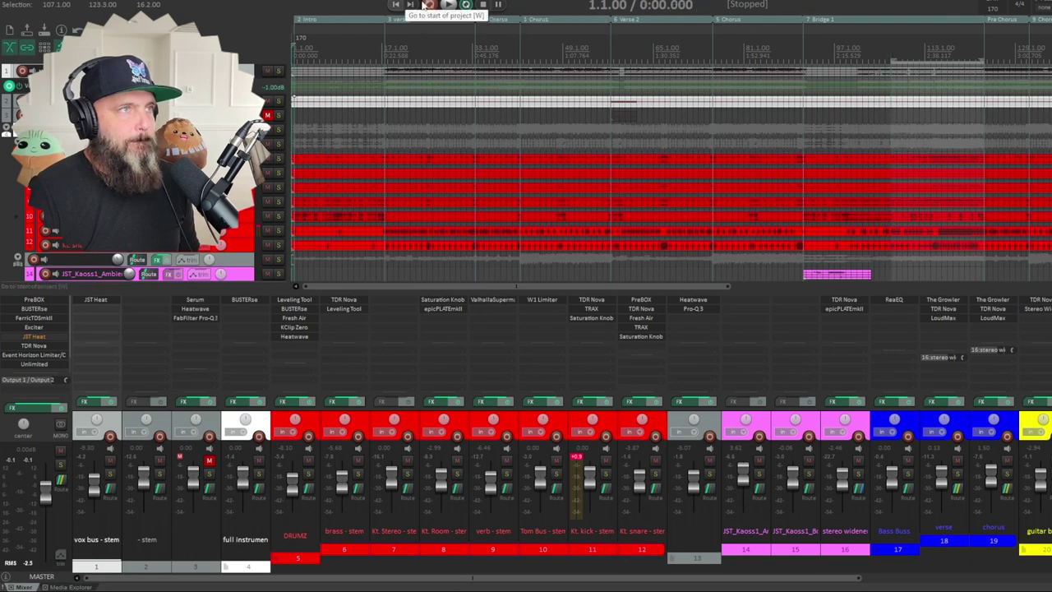
pyautogui.click(447, 5)
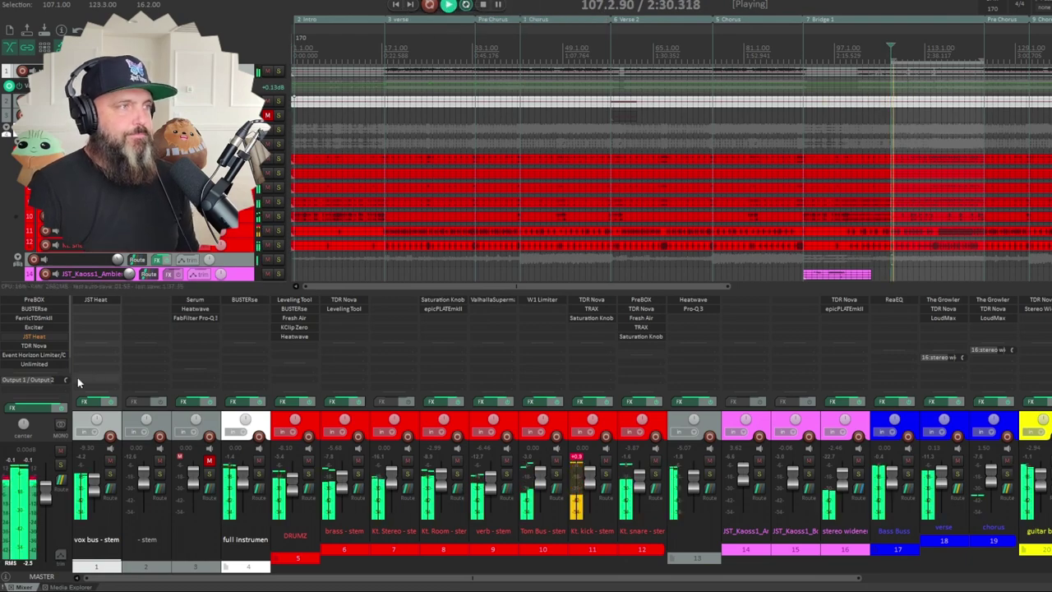
pyautogui.click(33, 317)
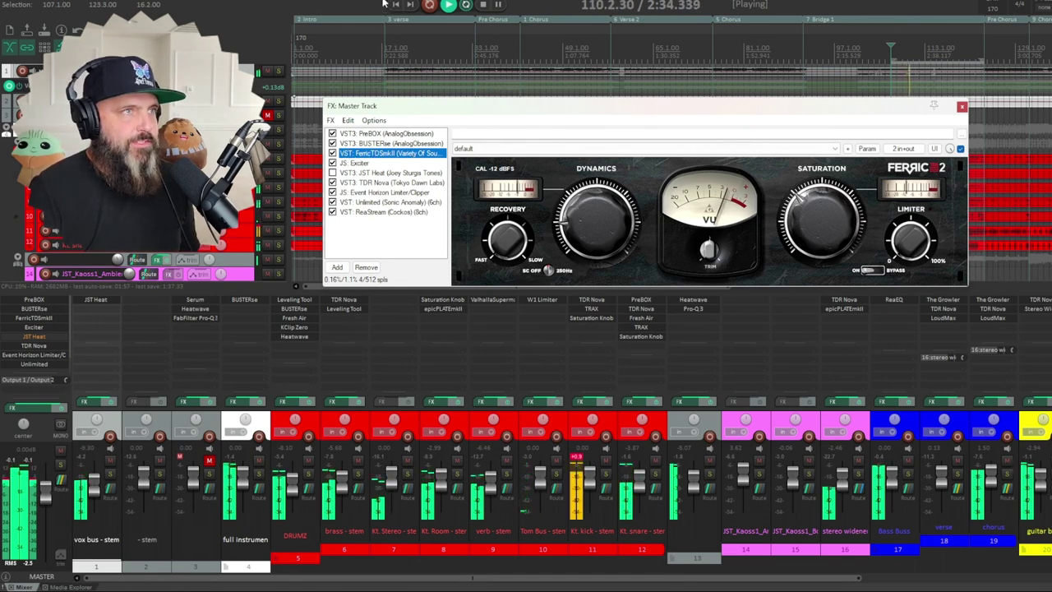
pyautogui.click(484, 5)
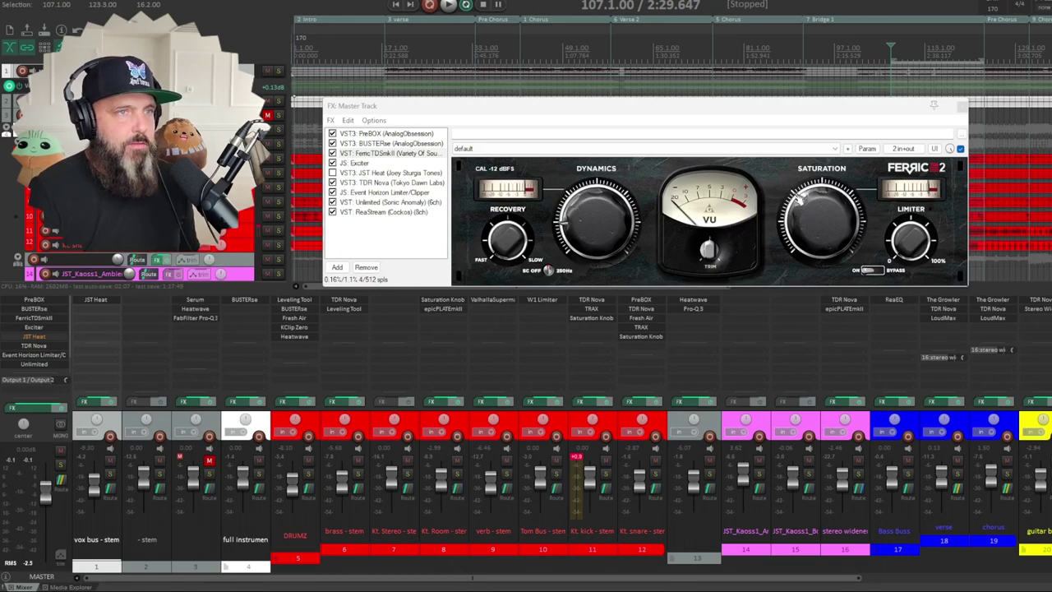
# Raise the master's Ferric TDS mkII Saturation, audition it, and show JS: Exciter's settings.
pyautogui.moveTo(796, 200)
pyautogui.mouseDown()
pyautogui.moveTo(796, 185)
pyautogui.moveTo(796, 202)
pyautogui.mouseUp()
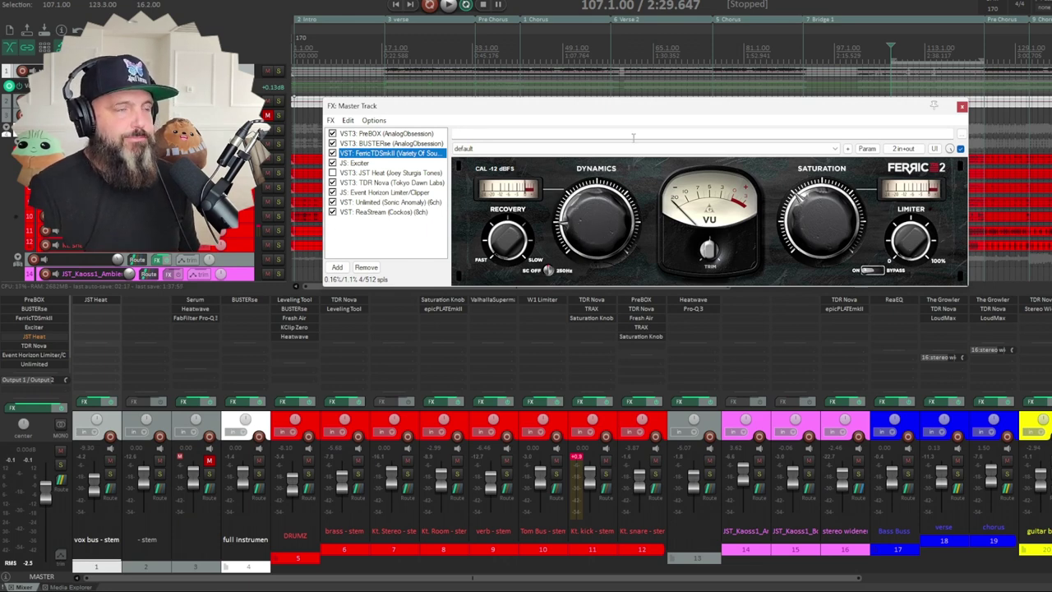
pyautogui.click(448, 4)
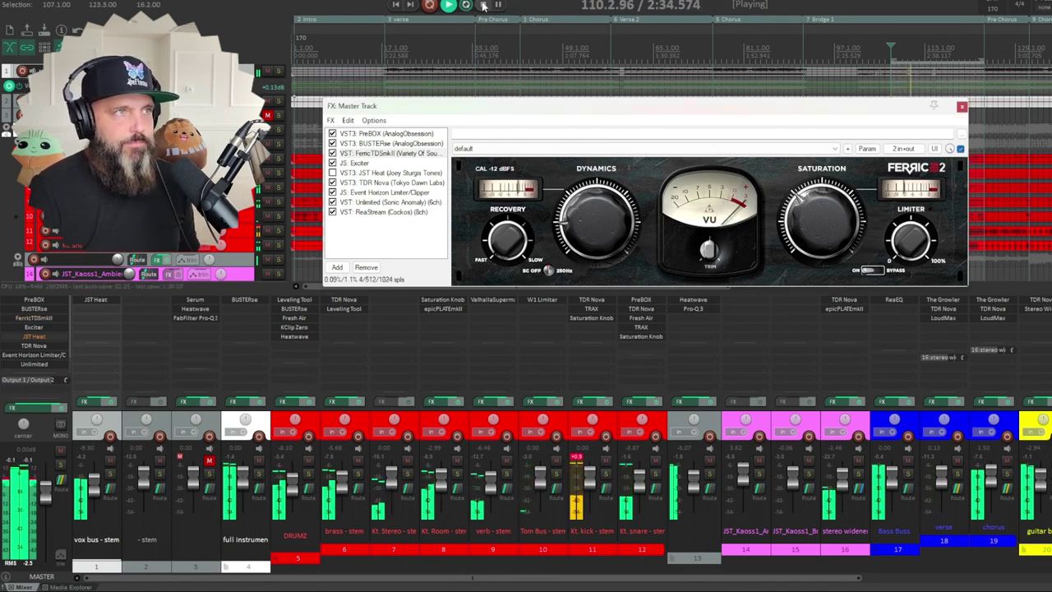
pyautogui.press('space')
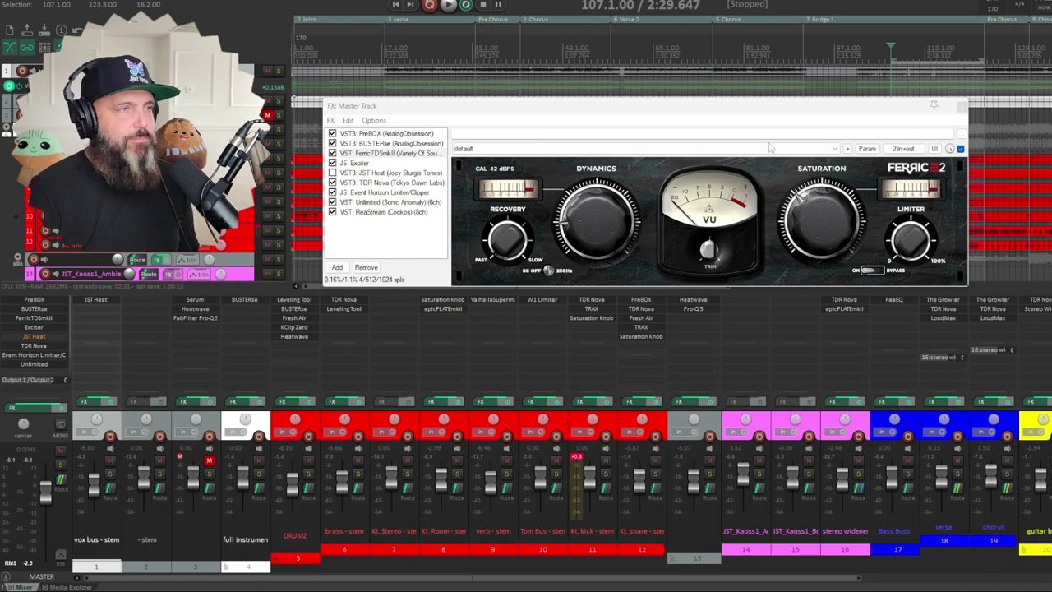
pyautogui.click(346, 164)
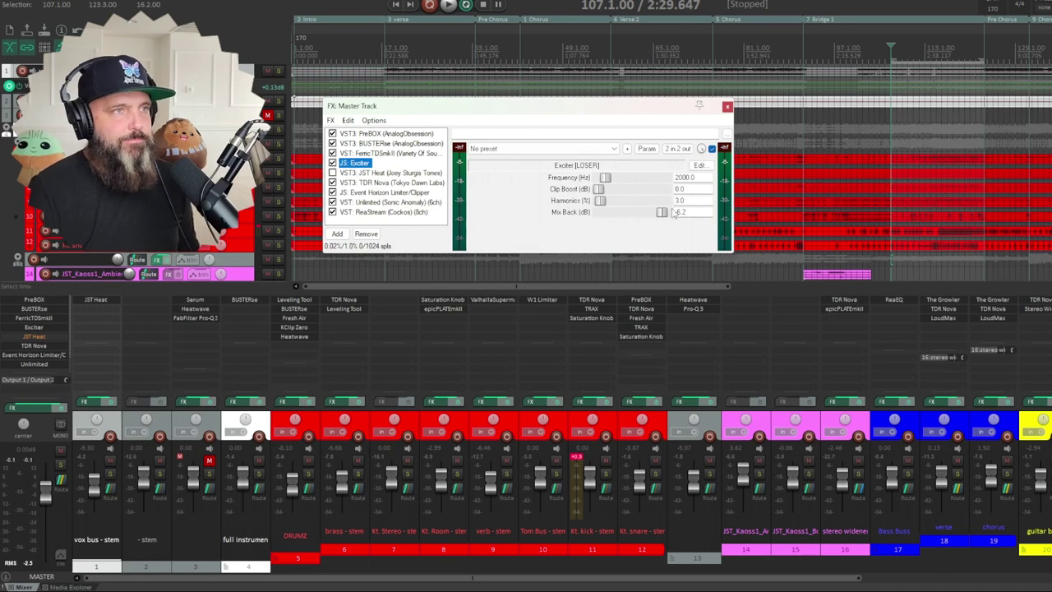
# During playback, A/B the master's JS Exciter, leave it enabled, and close the master FX chain.
pyautogui.click(448, 6)
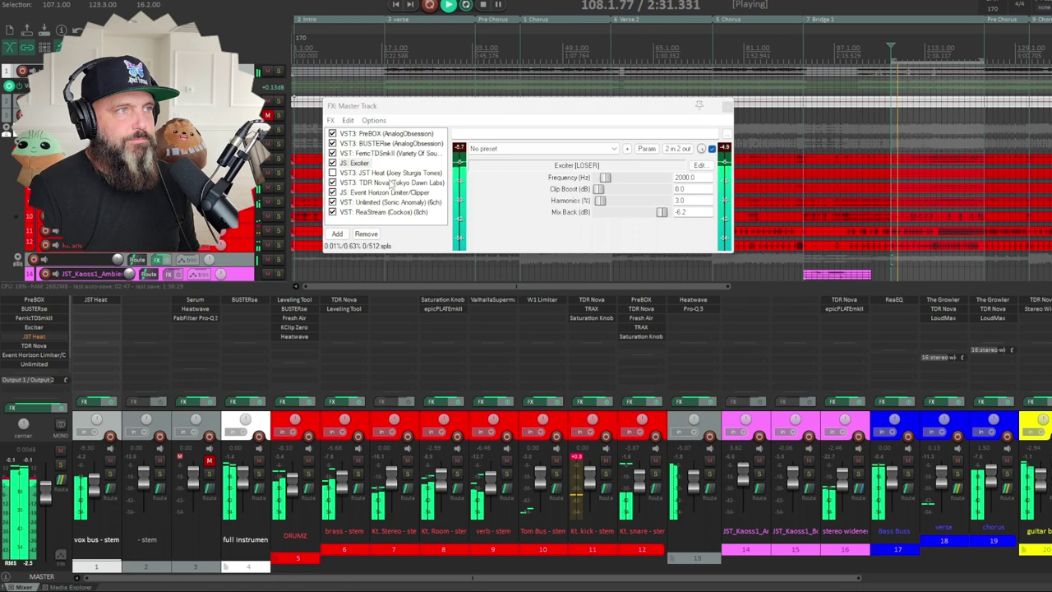
pyautogui.click(355, 163)
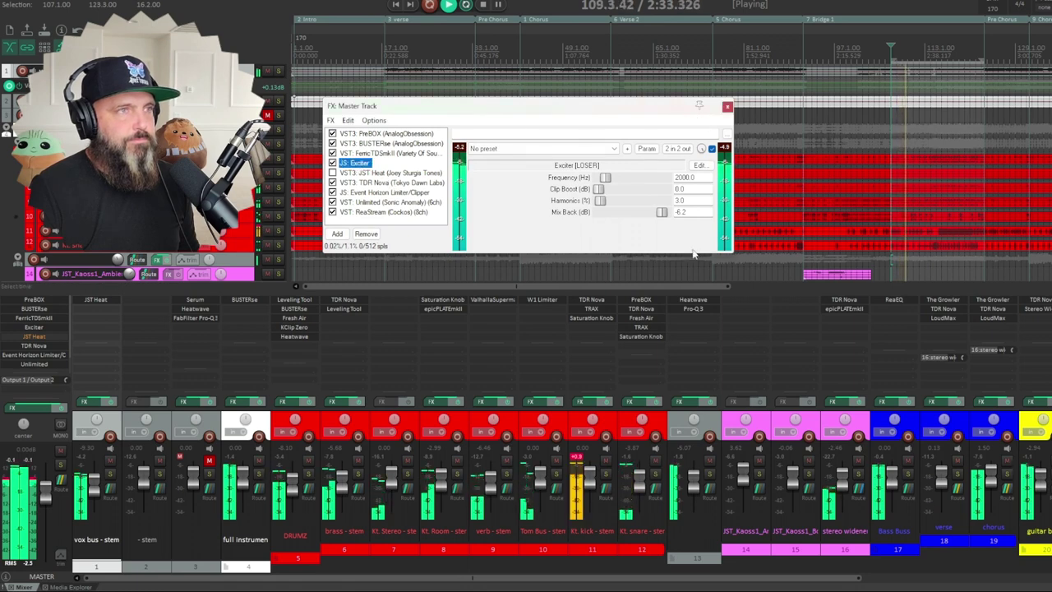
pyautogui.click(713, 148)
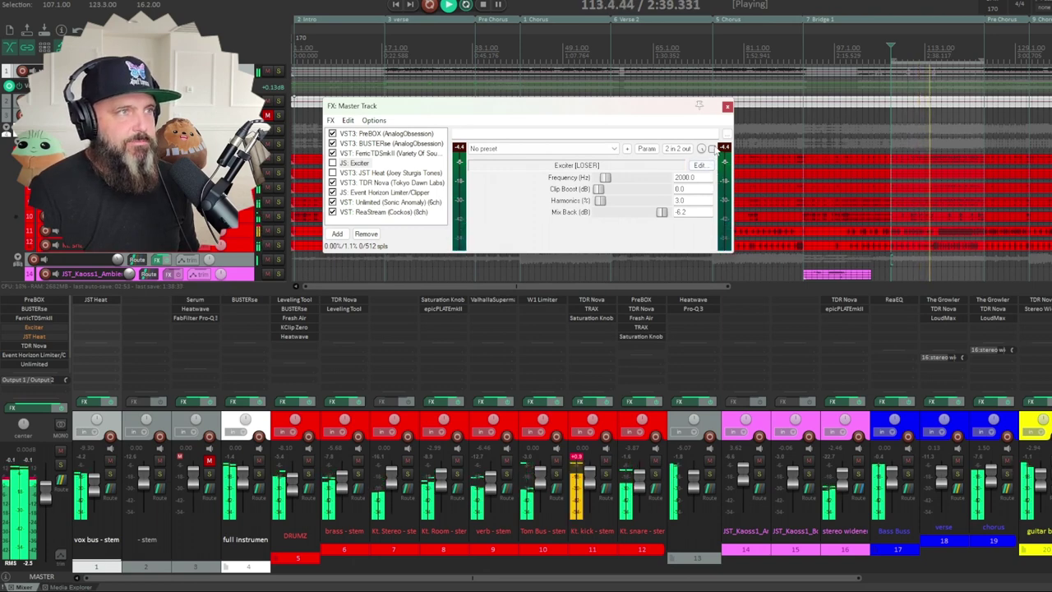
pyautogui.click(713, 148)
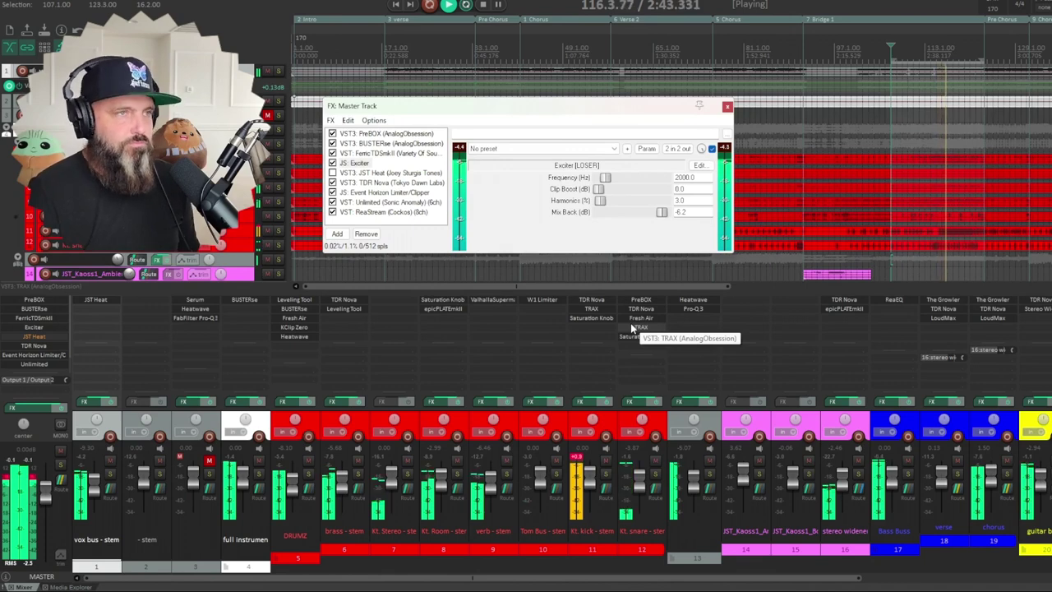
pyautogui.click(727, 108)
pyautogui.press('space')
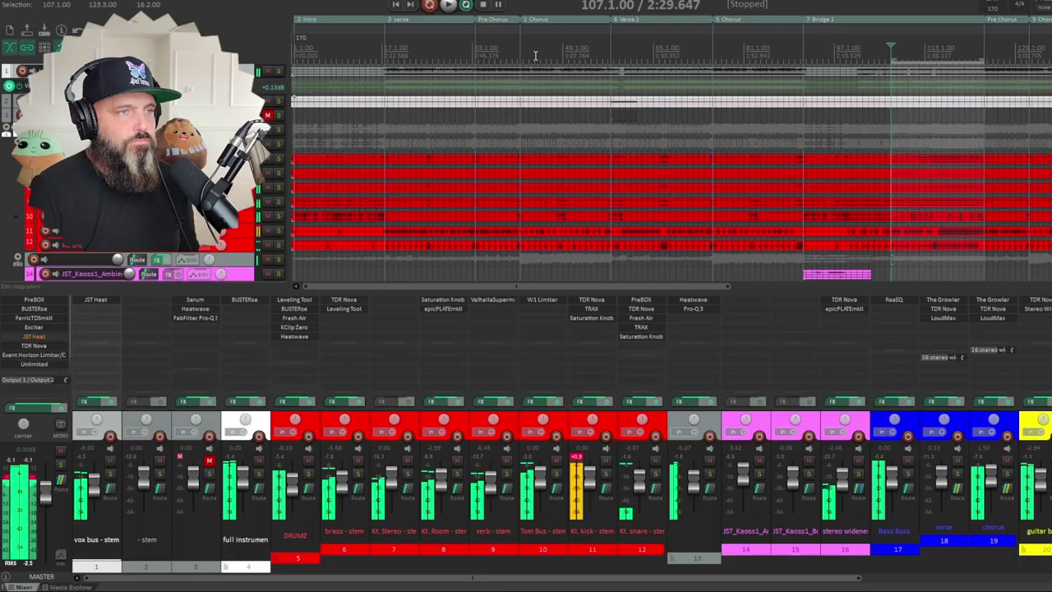